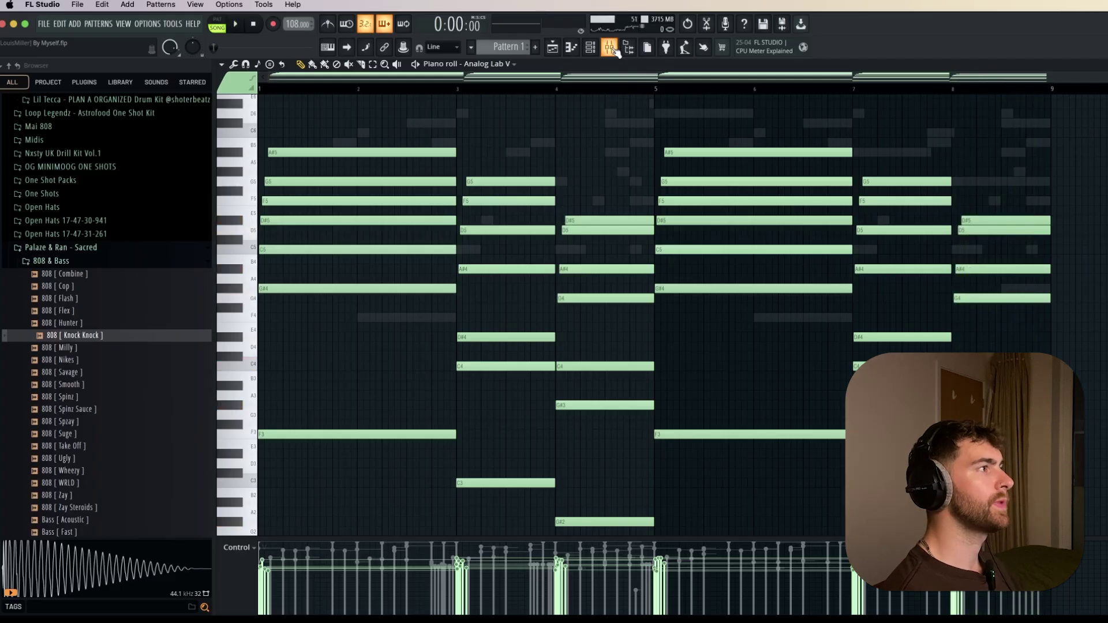
- Review the Analog Lab V chord layer's mixer track and open the Pigments layer from the channel rack
{"action": "key", "text": "F9"}
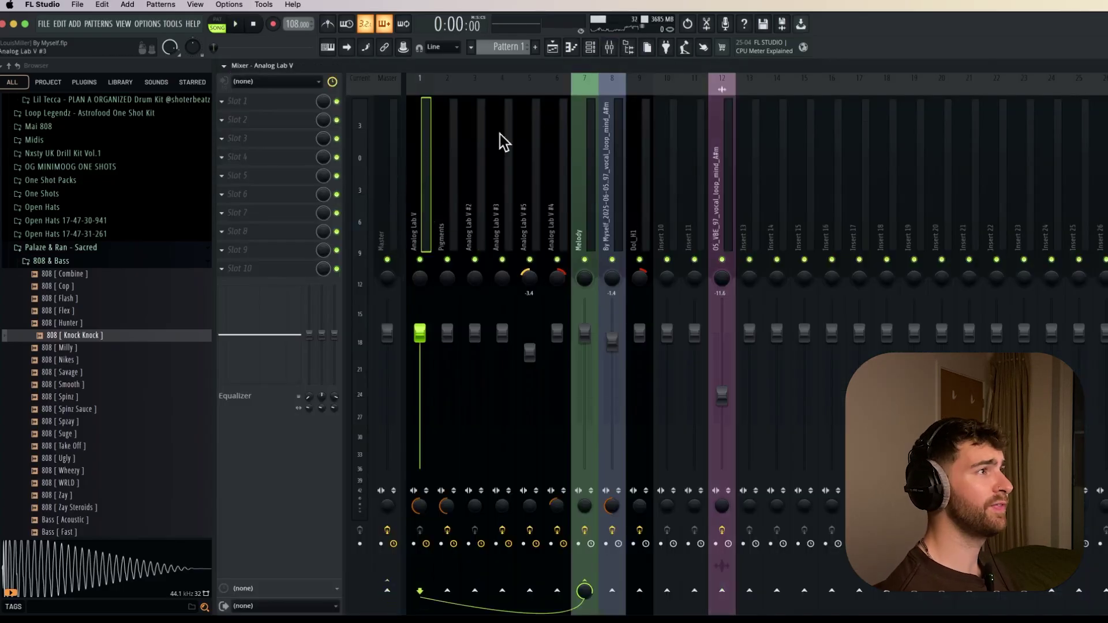
{"action": "key", "text": "F6"}
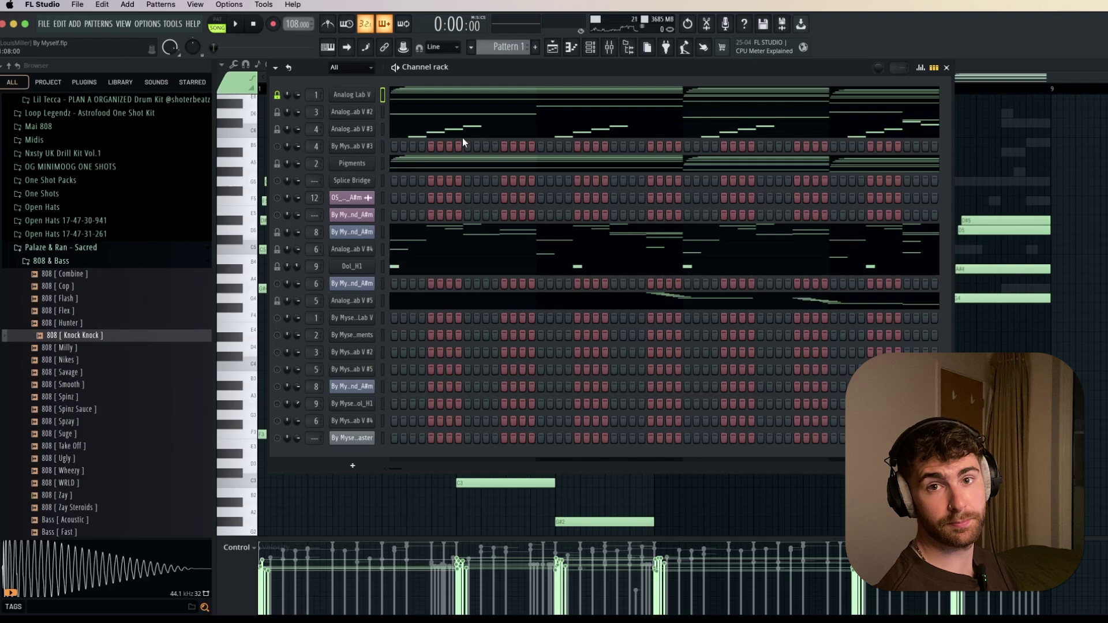
{"action": "left_click", "coordinate": [352, 164]}
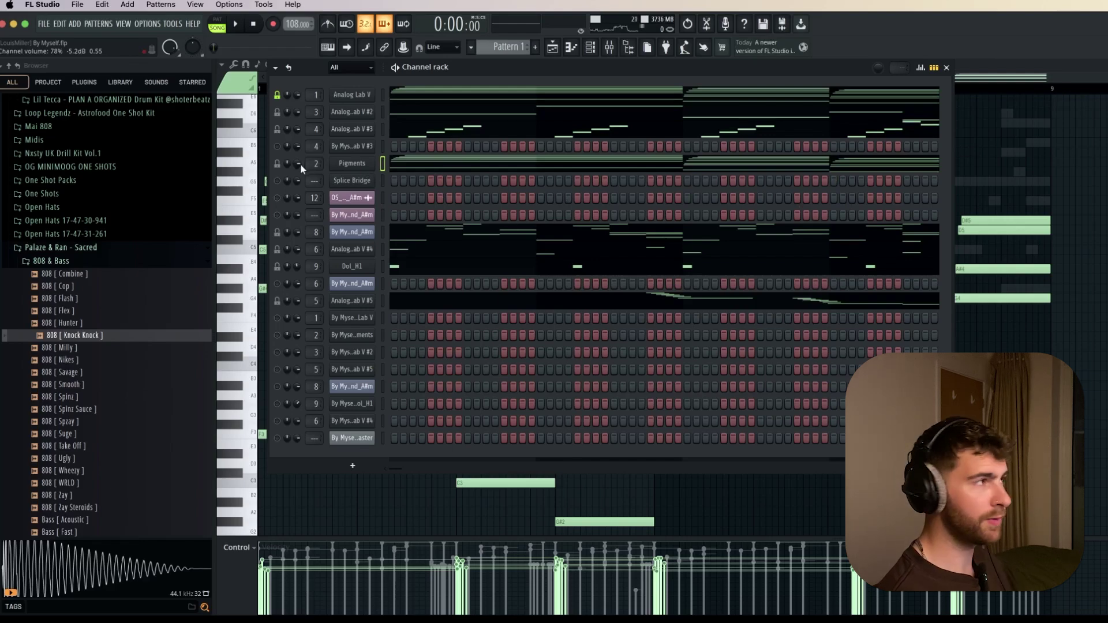
{"action": "key", "text": "F6"}
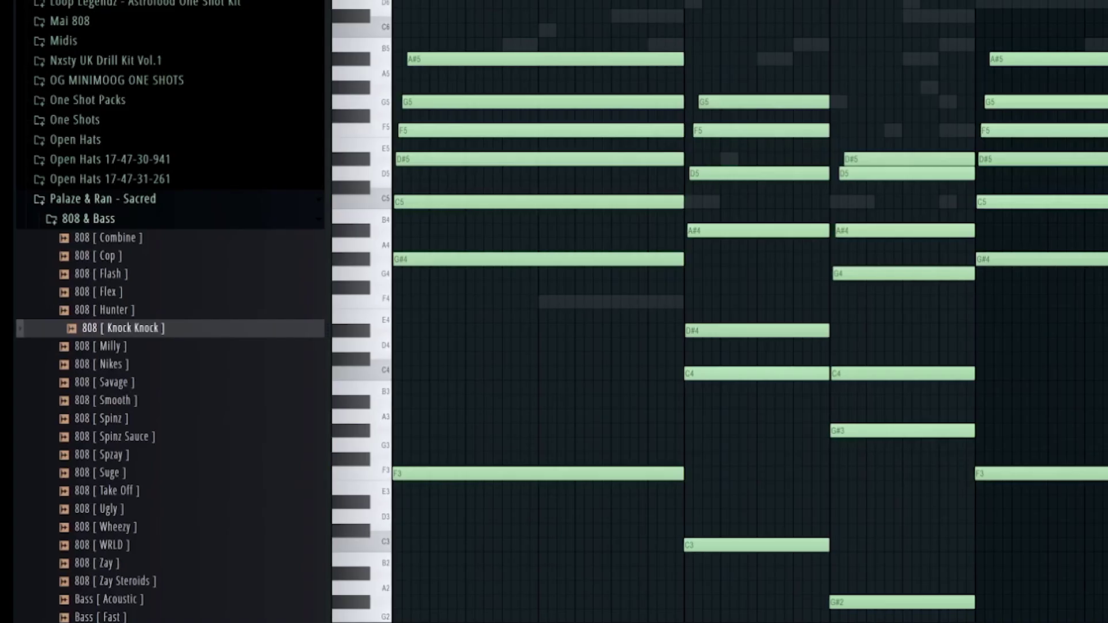
- Audition the Analog Lab V #2 notes and inspect the Analog Lab V and Pigments tracks in the mixer
{"action": "key", "text": "space"}
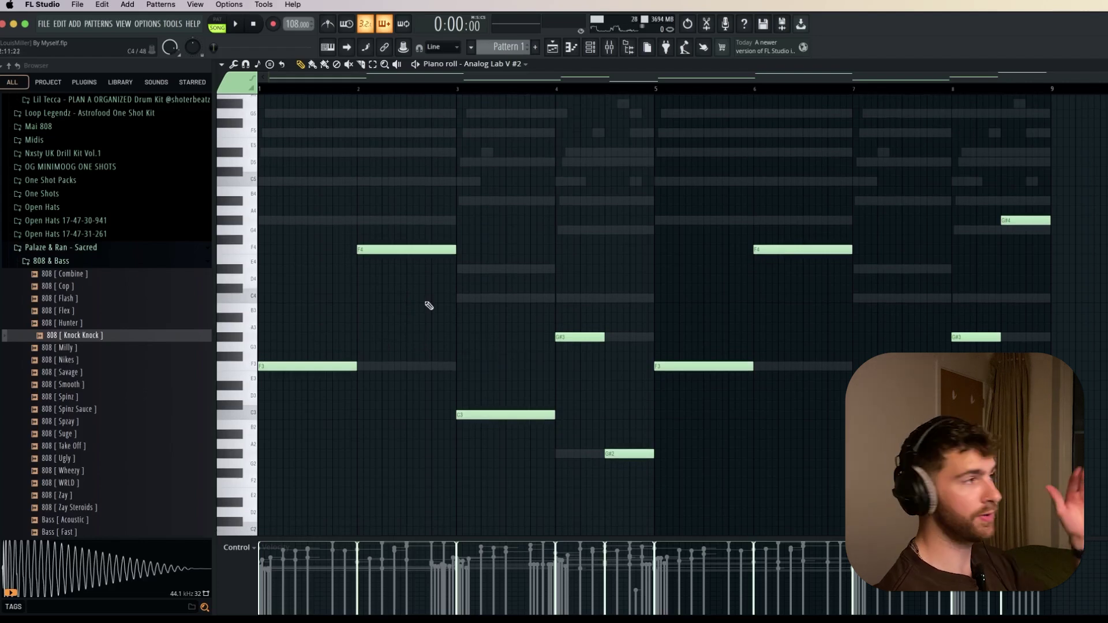
{"action": "left_click", "coordinate": [601, 46]}
{"action": "left_click", "coordinate": [601, 46]}
{"action": "key", "text": "space"}
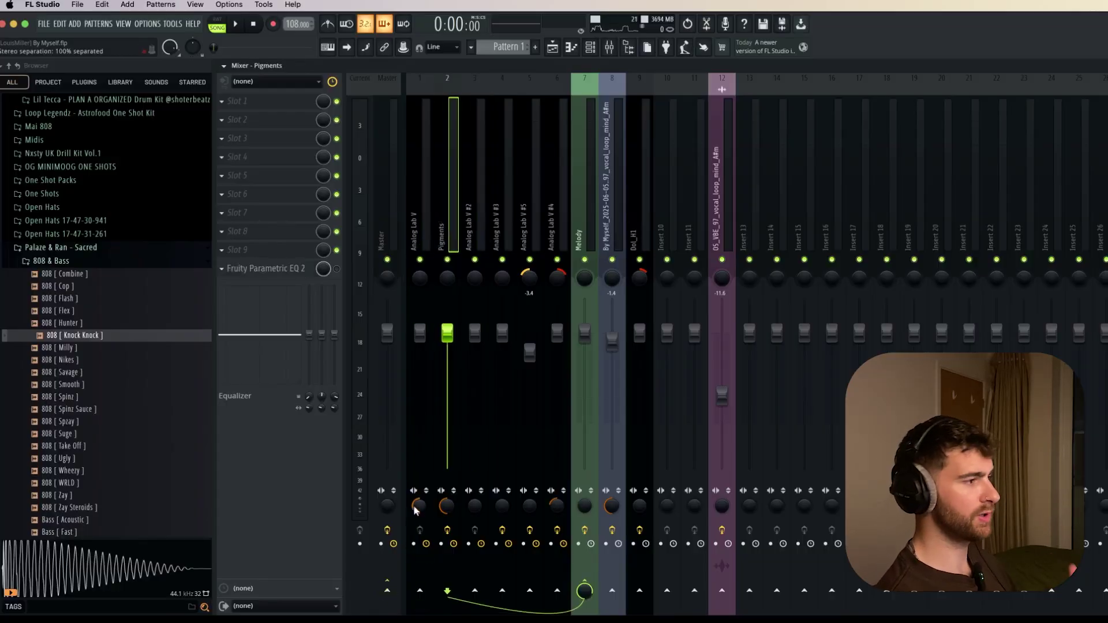
{"action": "left_click", "coordinate": [413, 197]}
{"action": "left_click", "coordinate": [452, 198]}
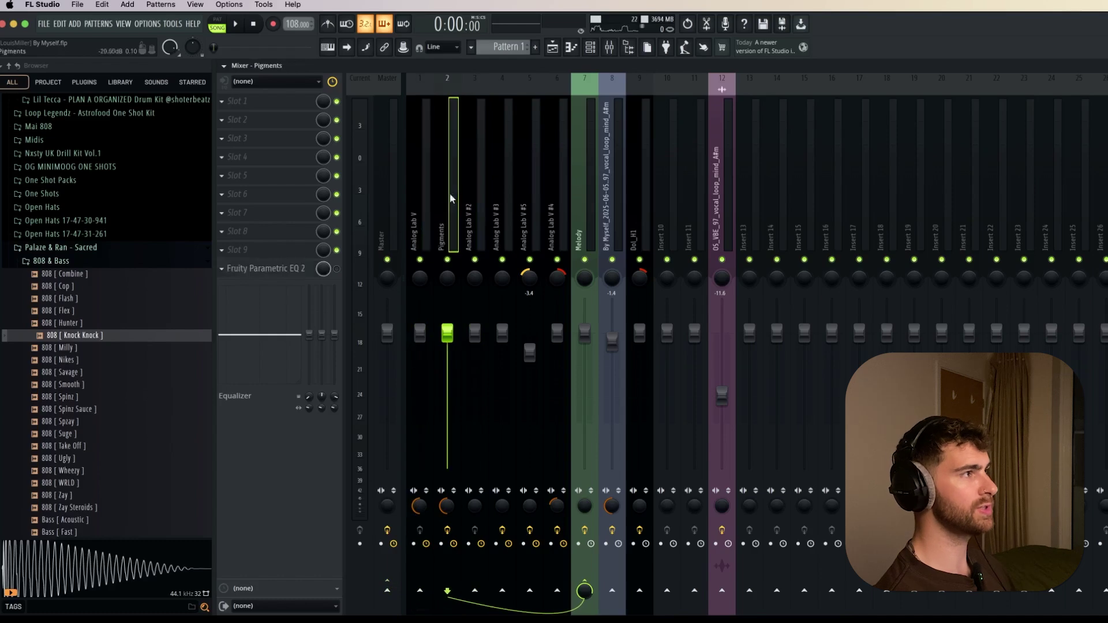
- Review the Analog Lab V #3 melody in the piano roll, check its Ambient SyntHeaven preset and audition the part
{"action": "key", "text": "F7"}
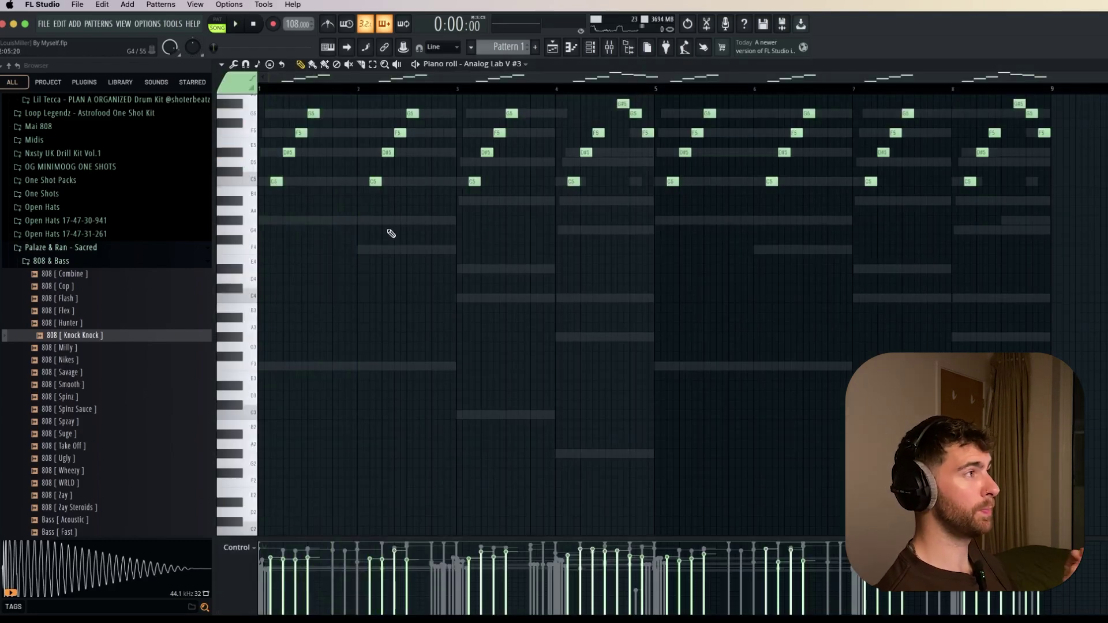
{"action": "scroll", "coordinate": [391, 233], "scroll_direction": "up", "scroll_amount": 5}
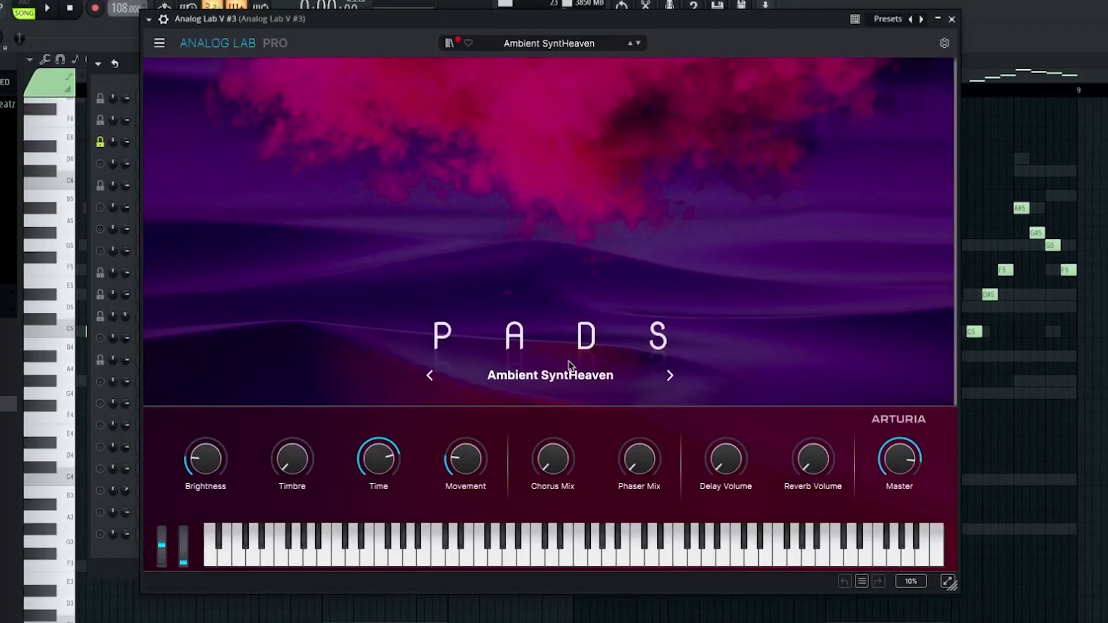
{"action": "left_click", "coordinate": [953, 20]}
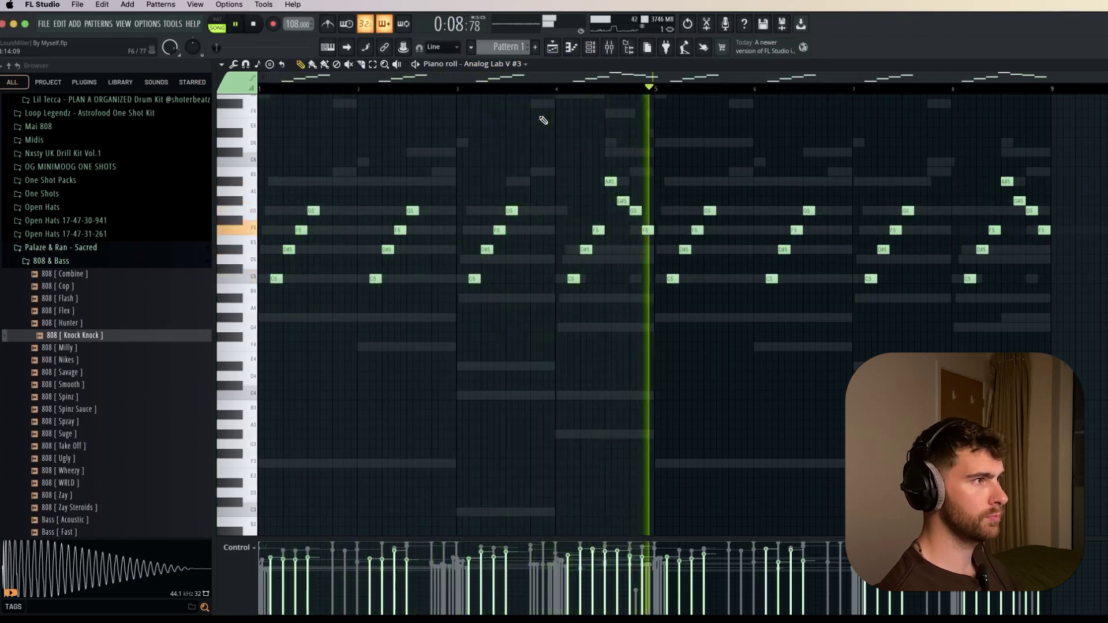
{"action": "key", "text": "space"}
- Inspect the Portal and Fruity PanOMatic effects on the Analog Lab V #3 mixer track
{"action": "key", "text": "F9"}
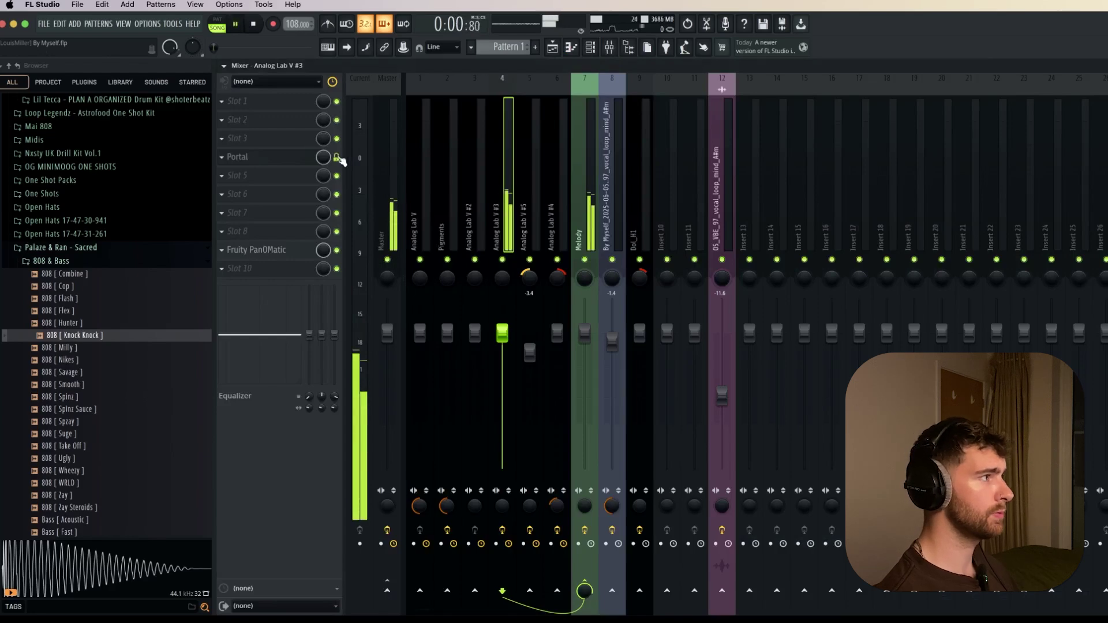
{"action": "left_click", "coordinate": [305, 161]}
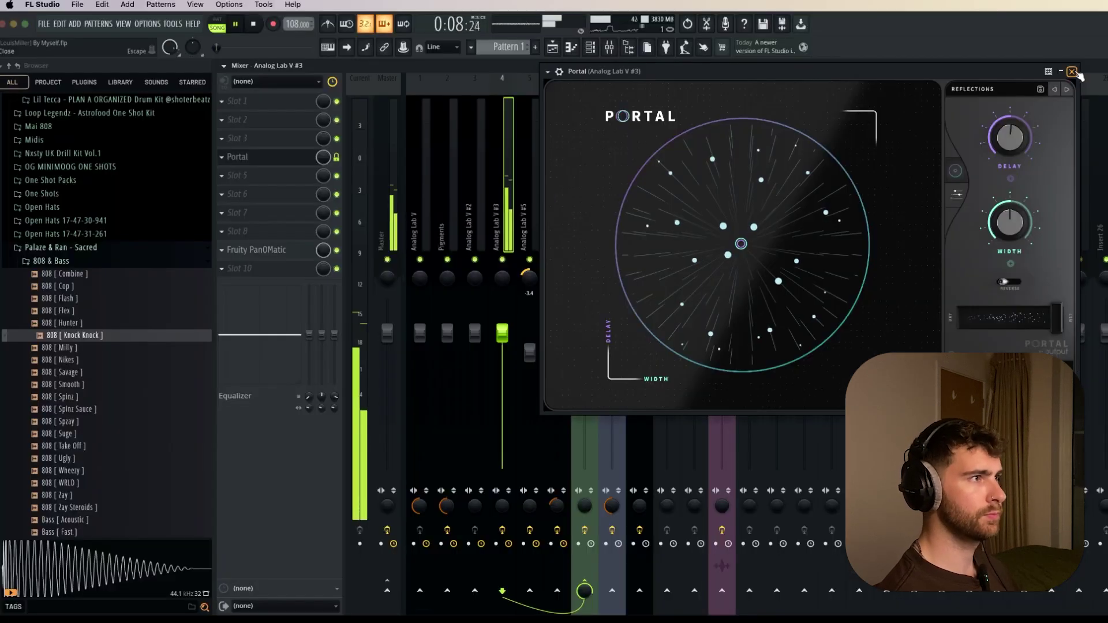
{"action": "left_click", "coordinate": [1064, 12]}
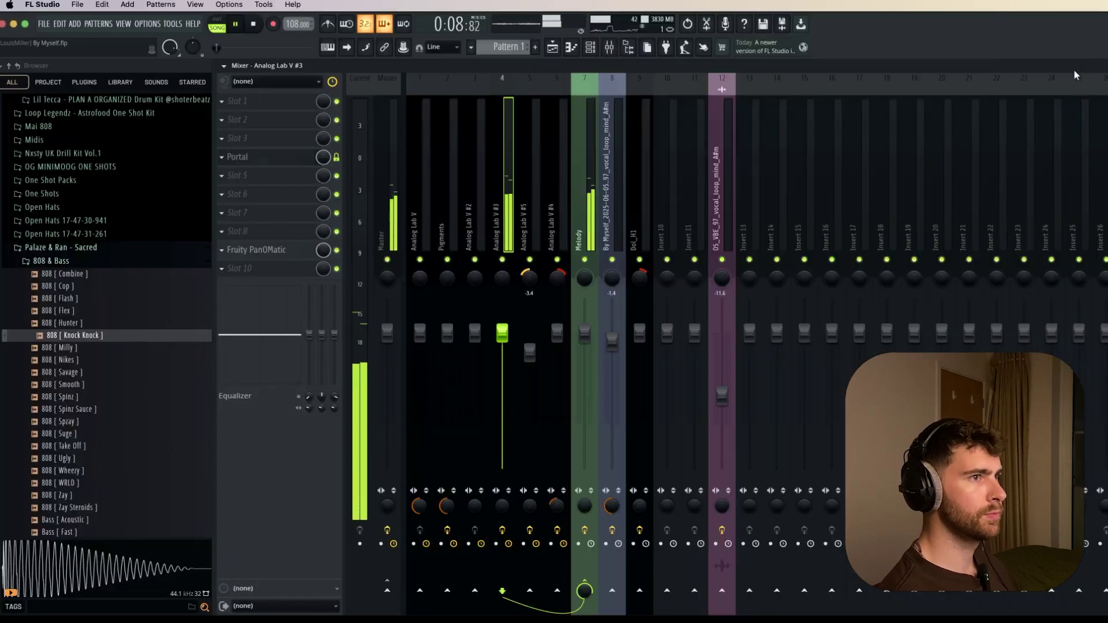
{"action": "left_click", "coordinate": [260, 249]}
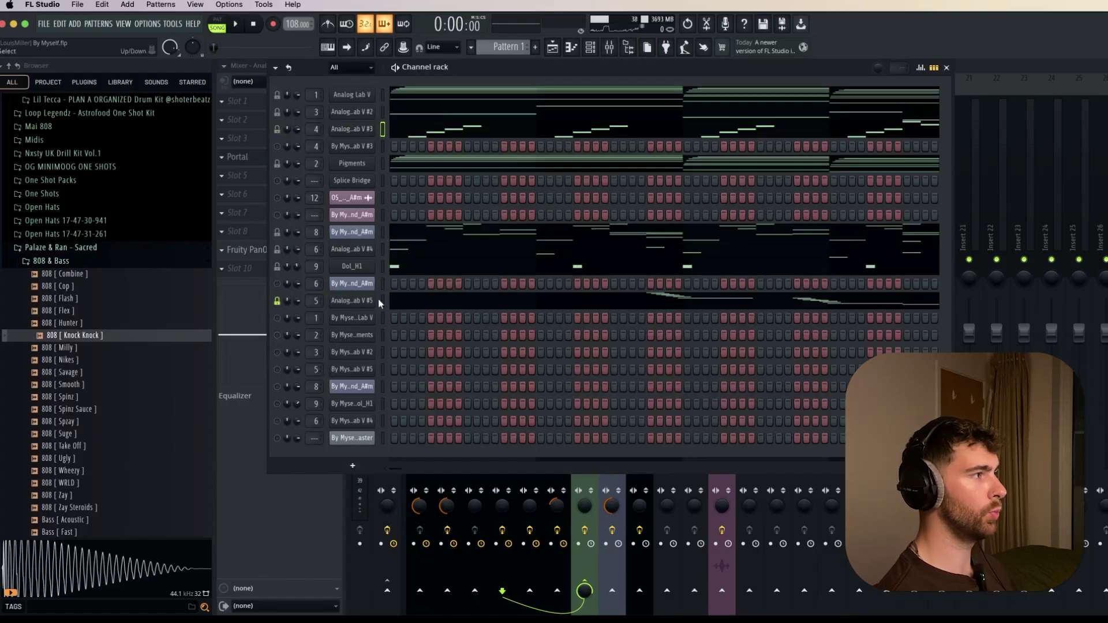
- Audition the Analog Lab V #5 notes in the piano roll and inspect the Portal effect on its mixer track
{"action": "key", "text": "F7"}
{"action": "key", "text": "space"}
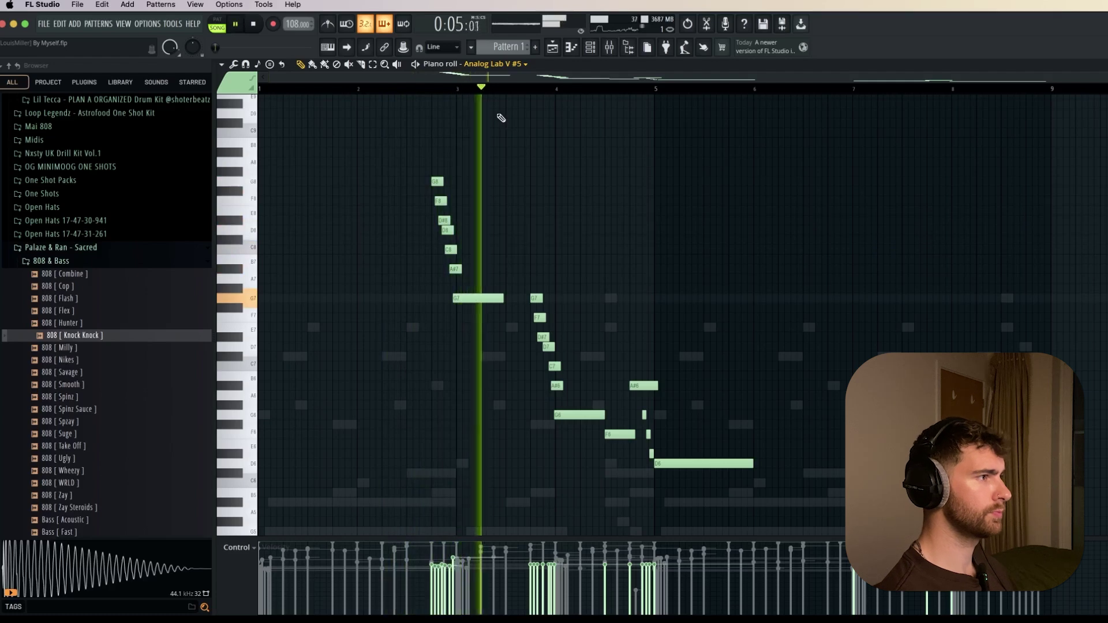
{"action": "left_click", "coordinate": [610, 53]}
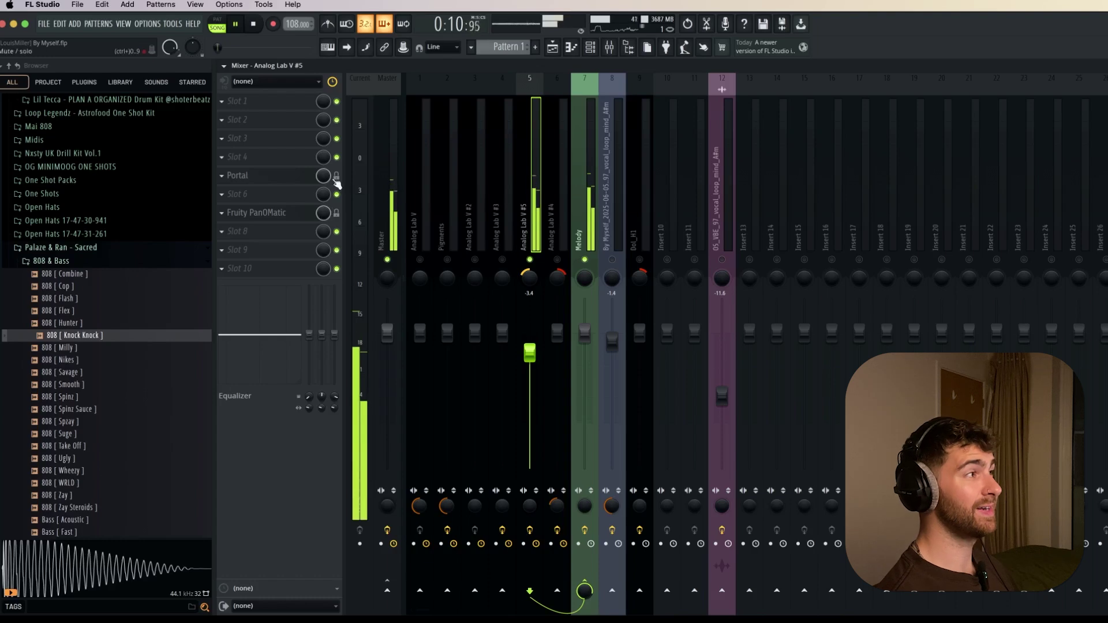
{"action": "left_click", "coordinate": [260, 180]}
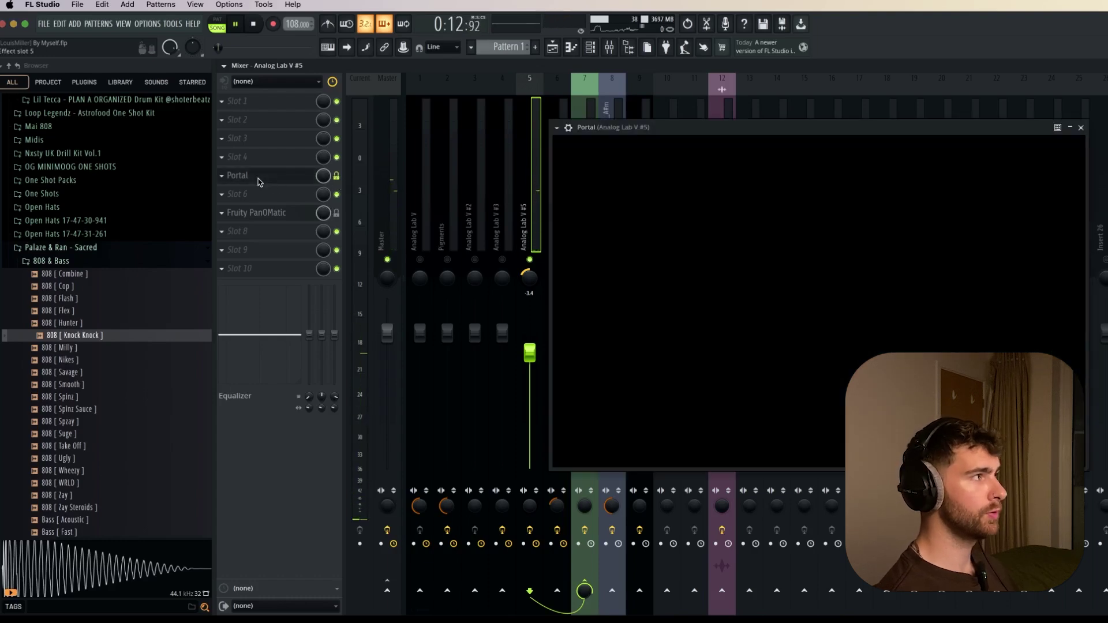
{"action": "left_click", "coordinate": [1081, 127]}
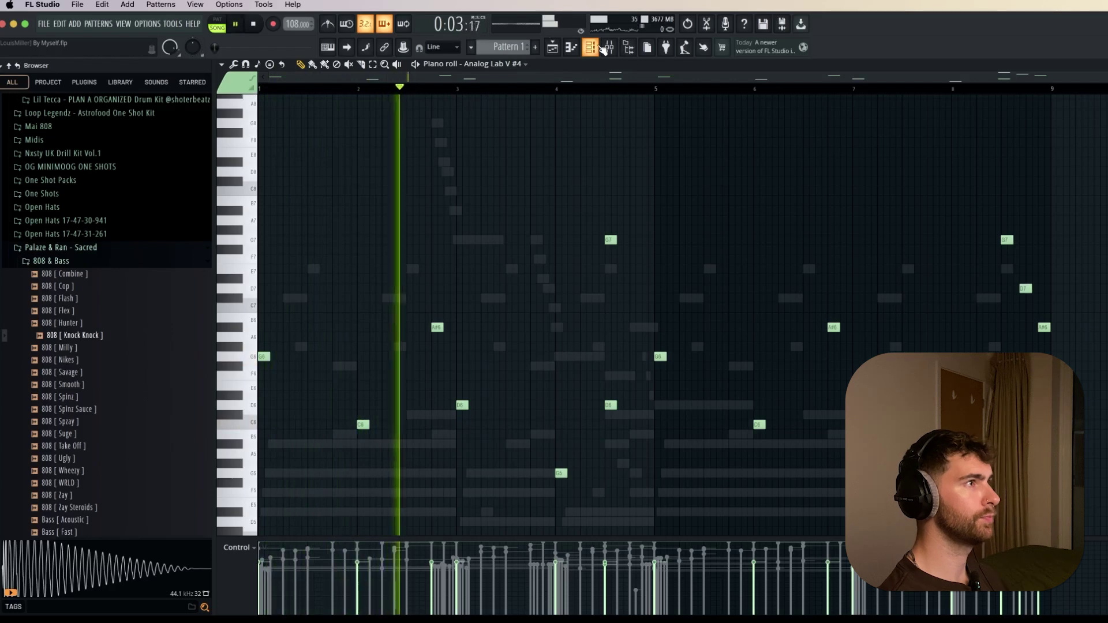
- Inspect the Portal effect on the Analog Lab V #4 mixer track during playback and return to its piano roll
{"action": "left_click", "coordinate": [600, 48]}
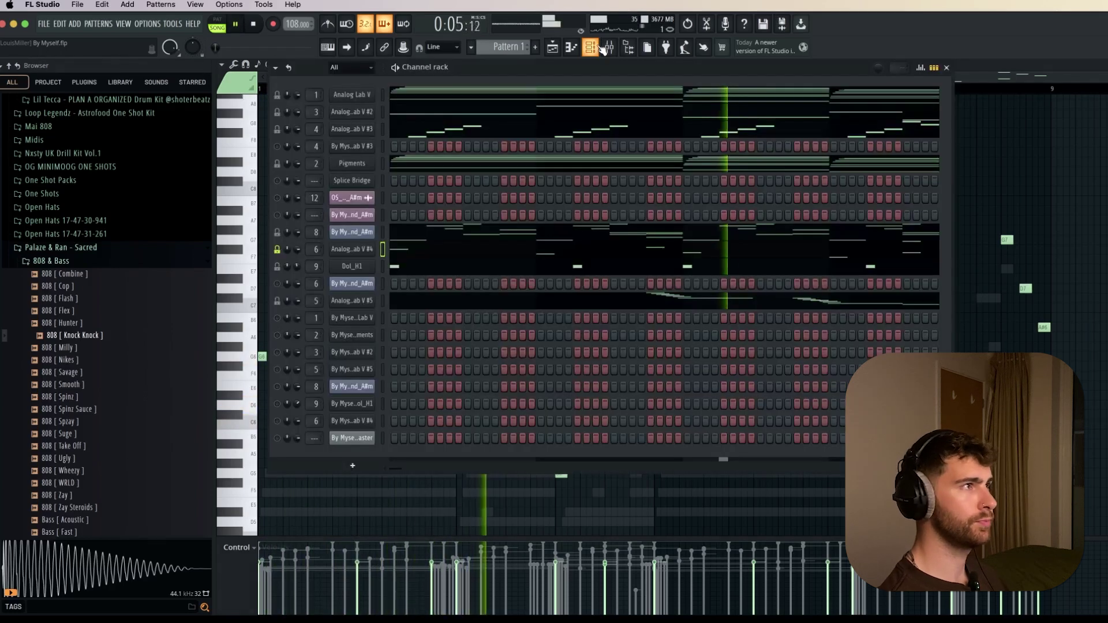
{"action": "left_click", "coordinate": [601, 47]}
{"action": "left_click", "coordinate": [609, 48]}
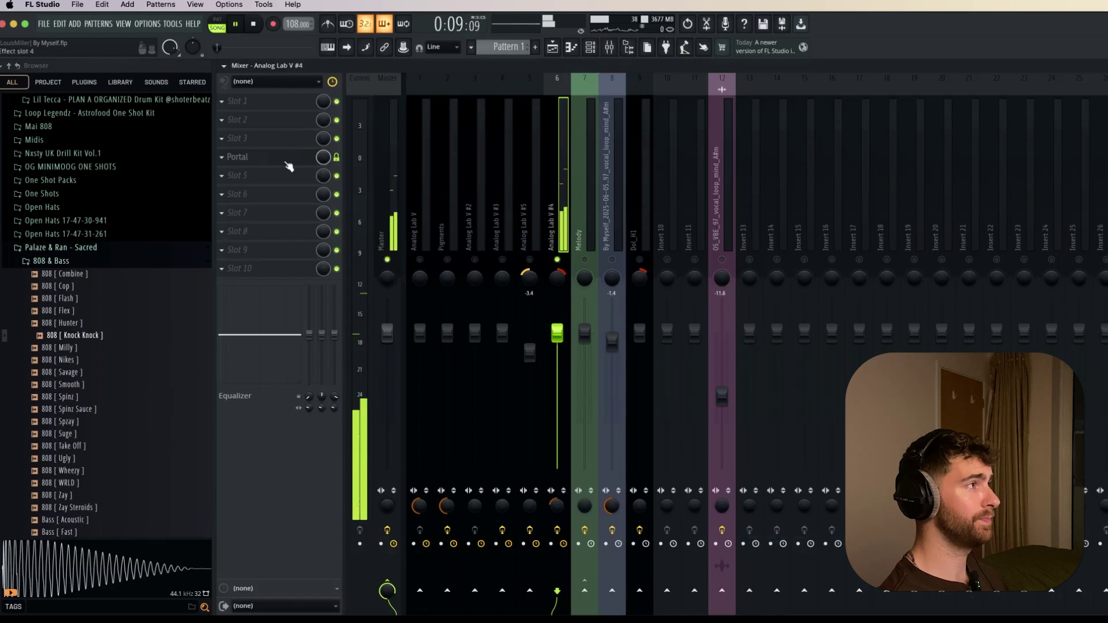
{"action": "left_click_drag", "start_coordinate": [1107, 169], "coordinate": [599, 233]}
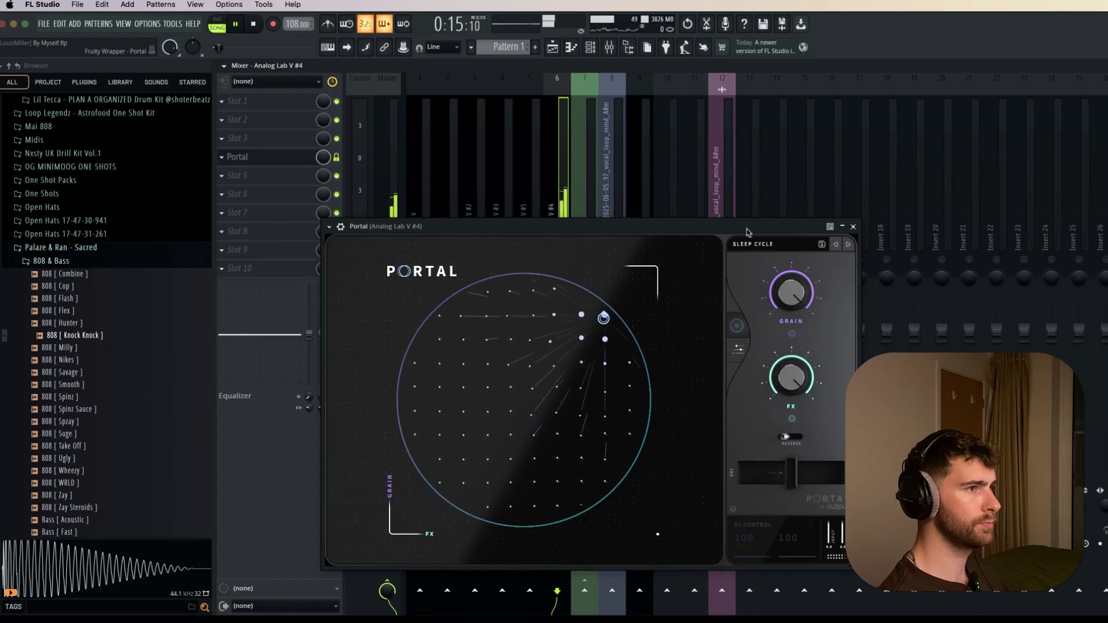
{"action": "left_click", "coordinate": [854, 227]}
{"action": "left_click", "coordinate": [572, 48]}
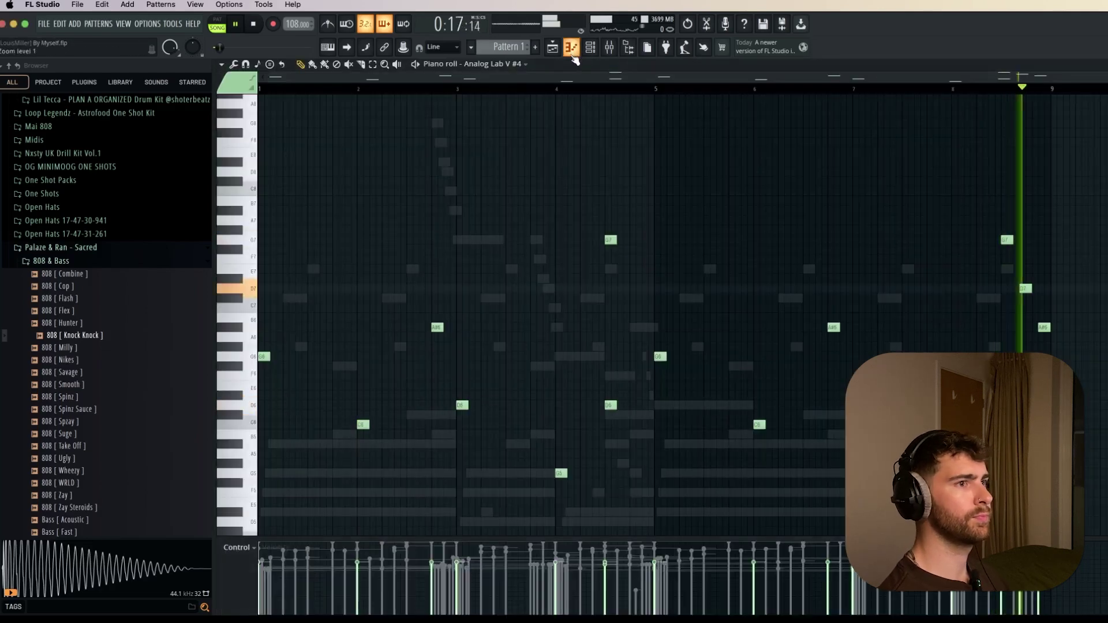
- Inspect the effects on the vocal loop's mixer track 8 and bring up the channel rack
{"action": "left_click", "coordinate": [613, 49]}
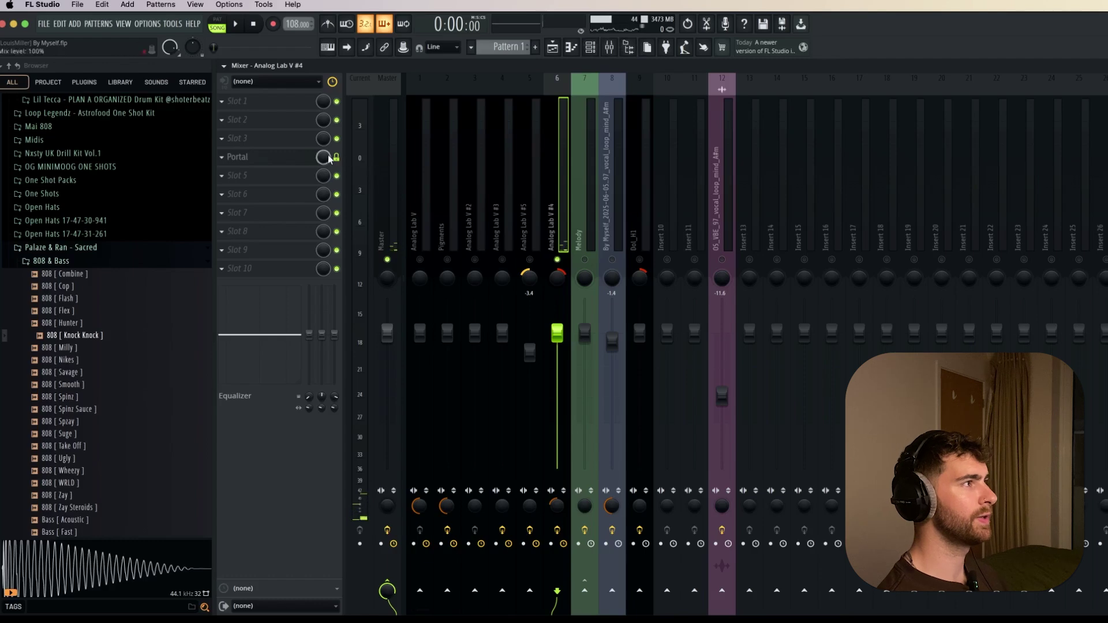
{"action": "left_click", "coordinate": [606, 234]}
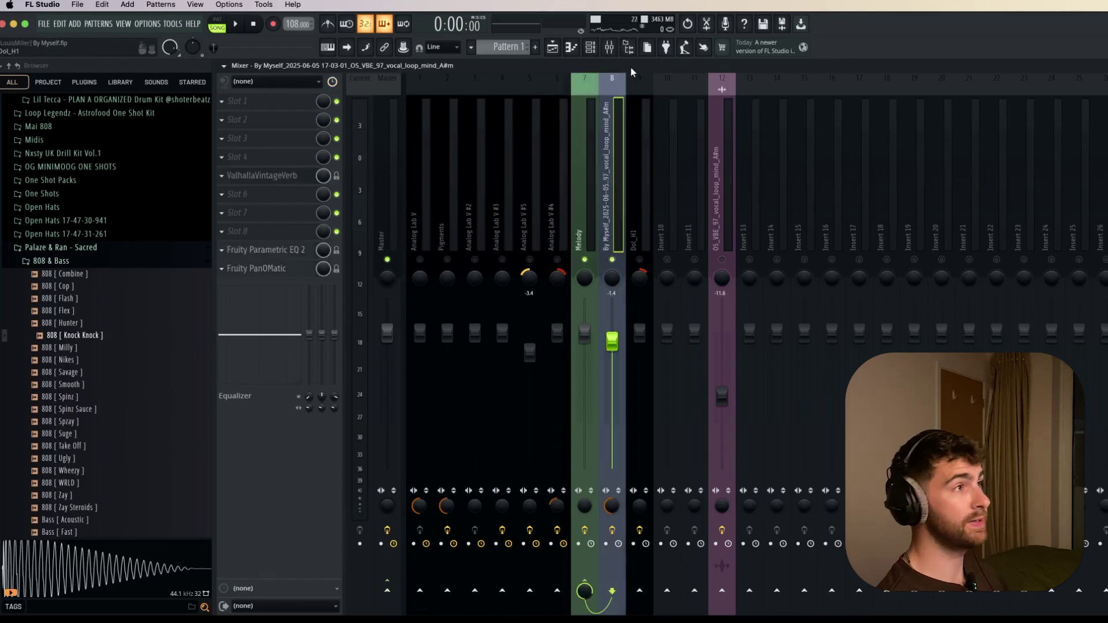
{"action": "left_click", "coordinate": [591, 48]}
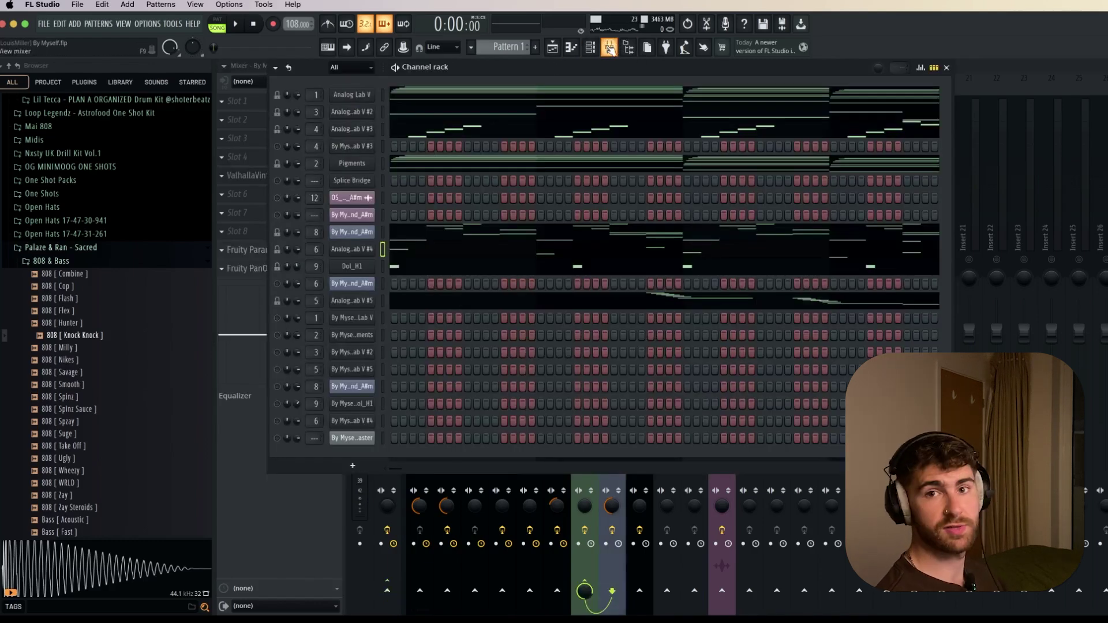
- Check the original vocal loop's audio clip settings on playlist Track 11 and the effects on its mixer track
{"action": "key", "text": "F5"}
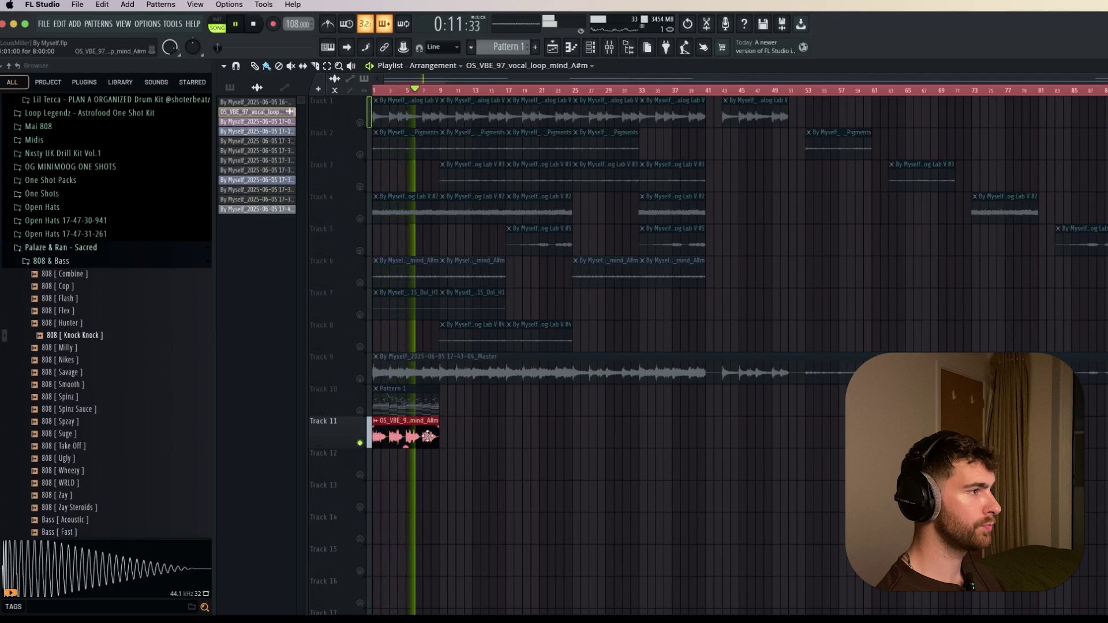
{"action": "double_click", "coordinate": [428, 436]}
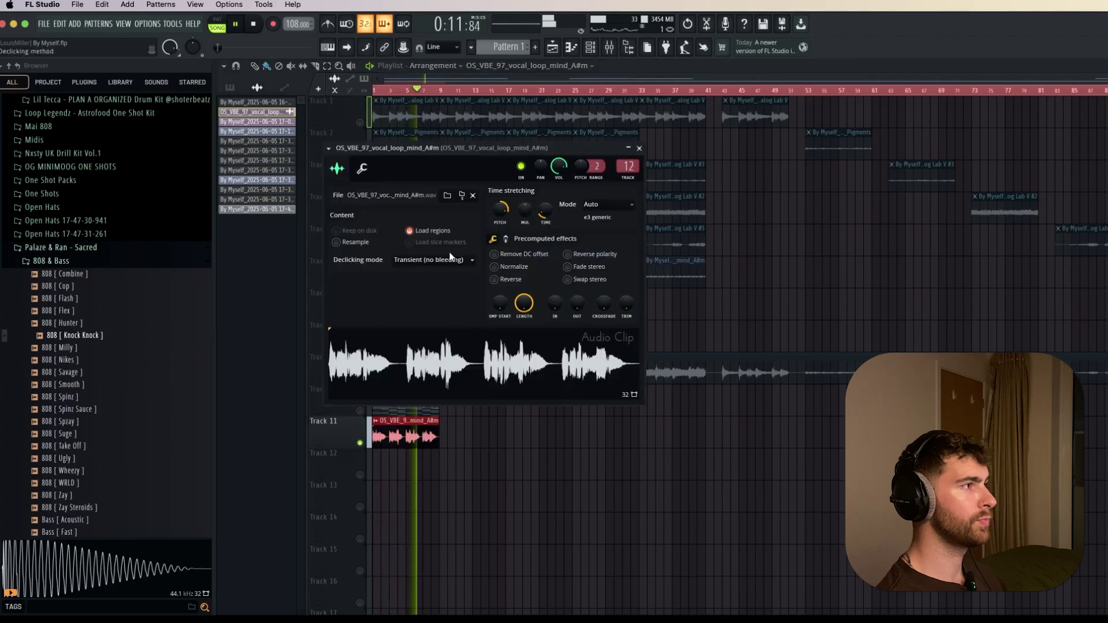
{"action": "left_click", "coordinate": [639, 148]}
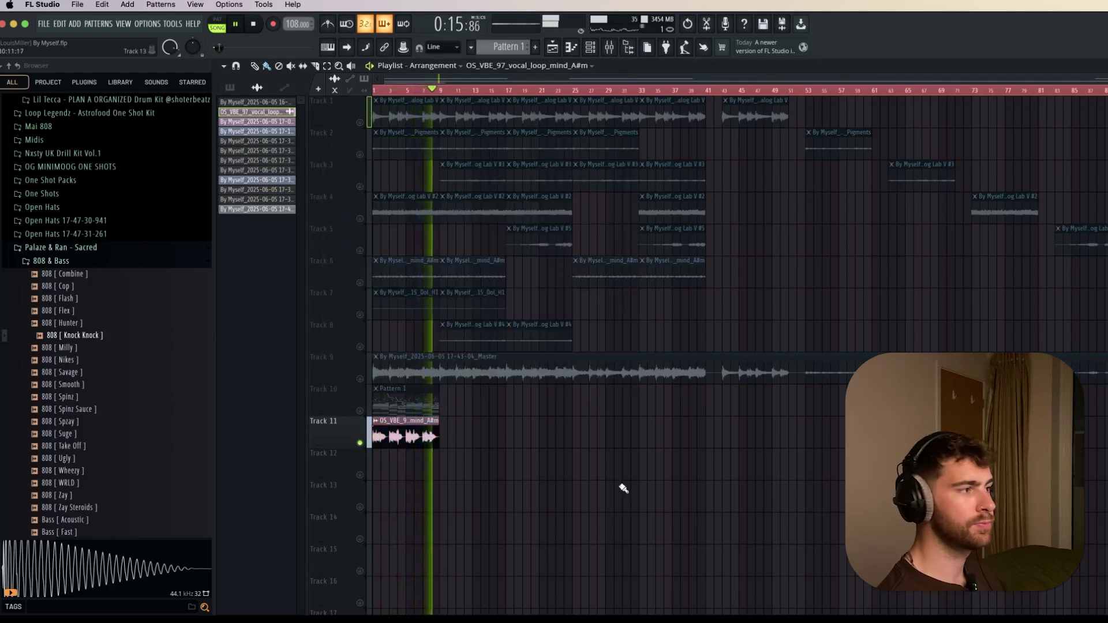
{"action": "left_click", "coordinate": [610, 51]}
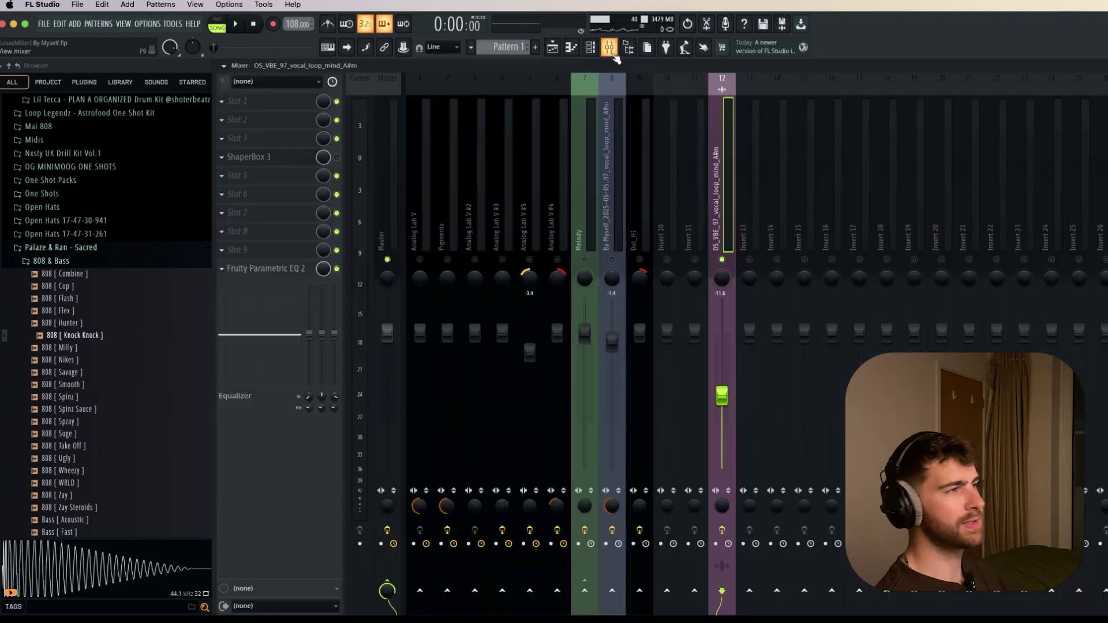
{"action": "left_click", "coordinate": [610, 50]}
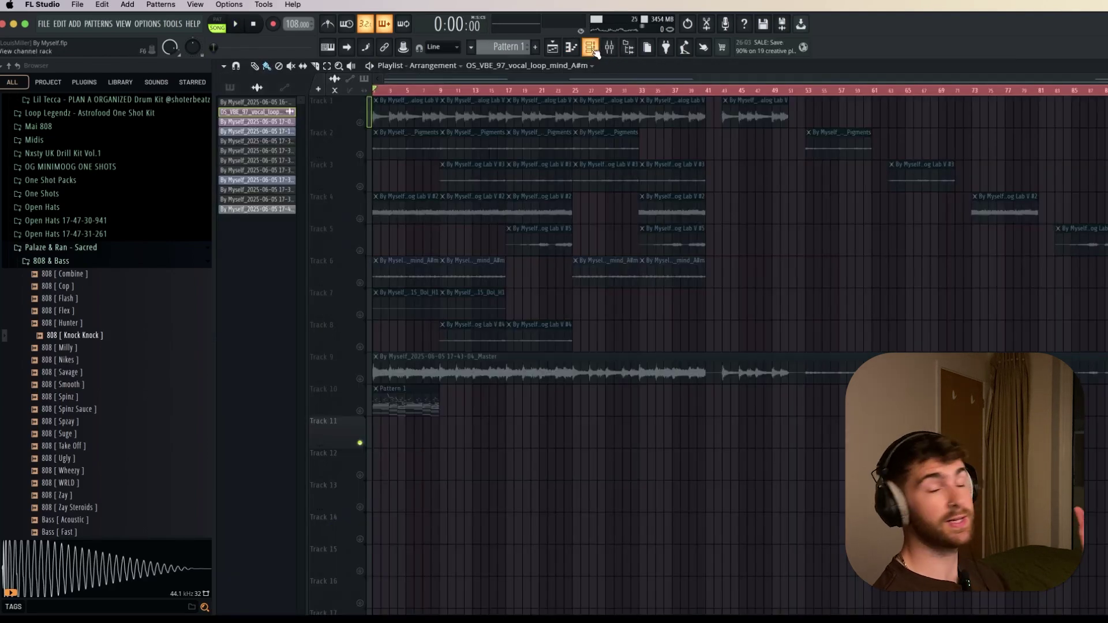
- Examine the sliced vocal loop's note pattern in the piano roll and its Pattern 1 clip in the playlist
{"action": "left_click", "coordinate": [593, 51]}
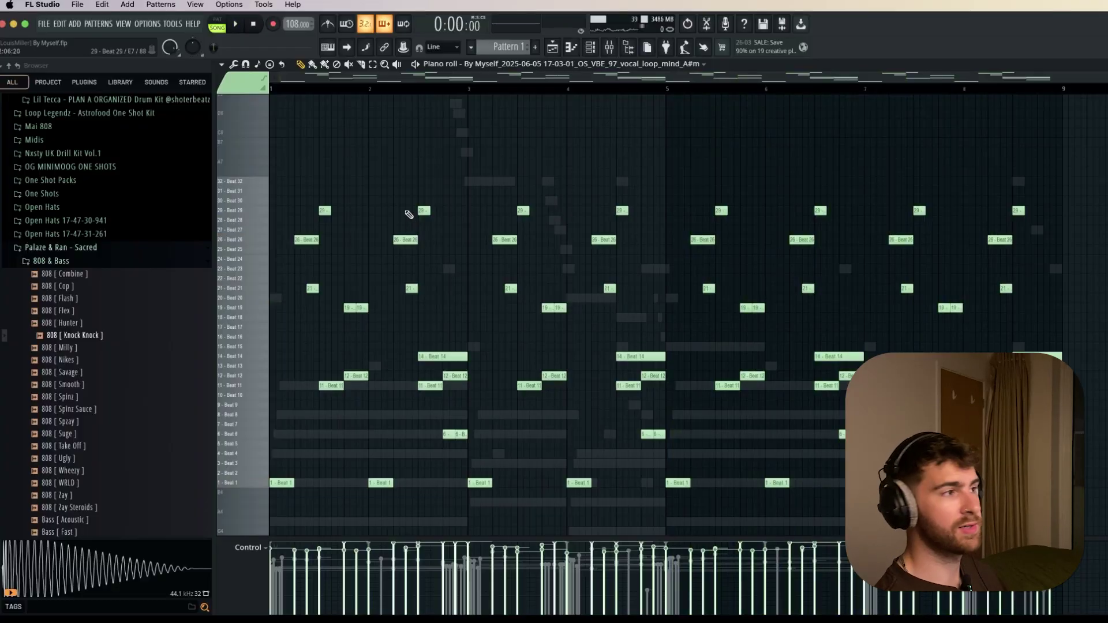
{"action": "key", "text": "F5"}
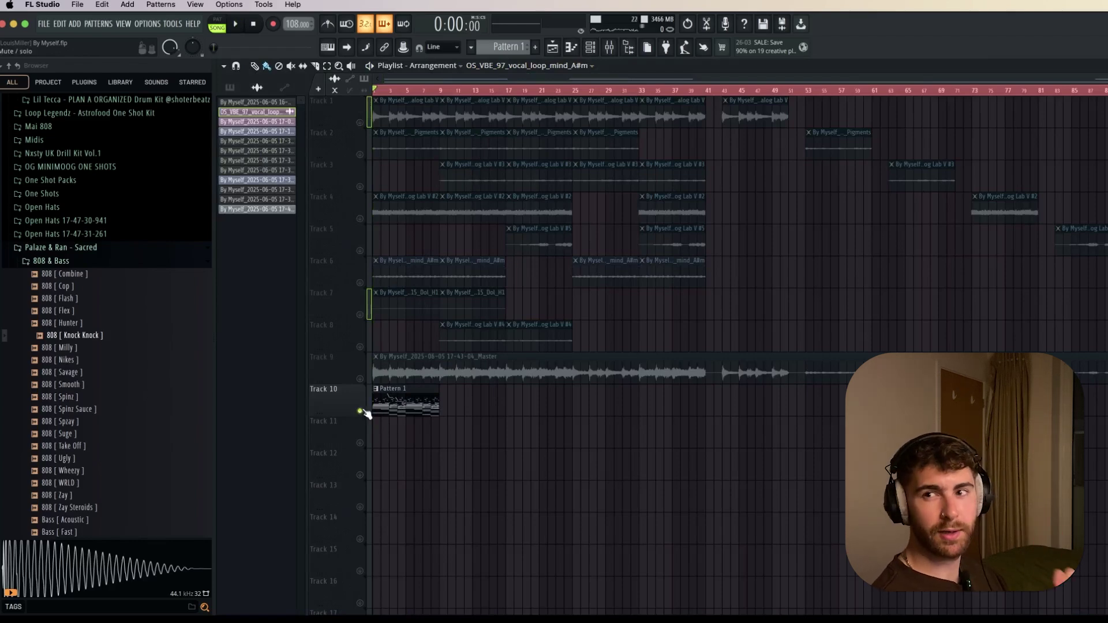
{"action": "key", "text": "F7"}
- Play through the arranged stems in the playlist and inspect the Fruity Limiter on the Master track
{"action": "key", "text": "space"}
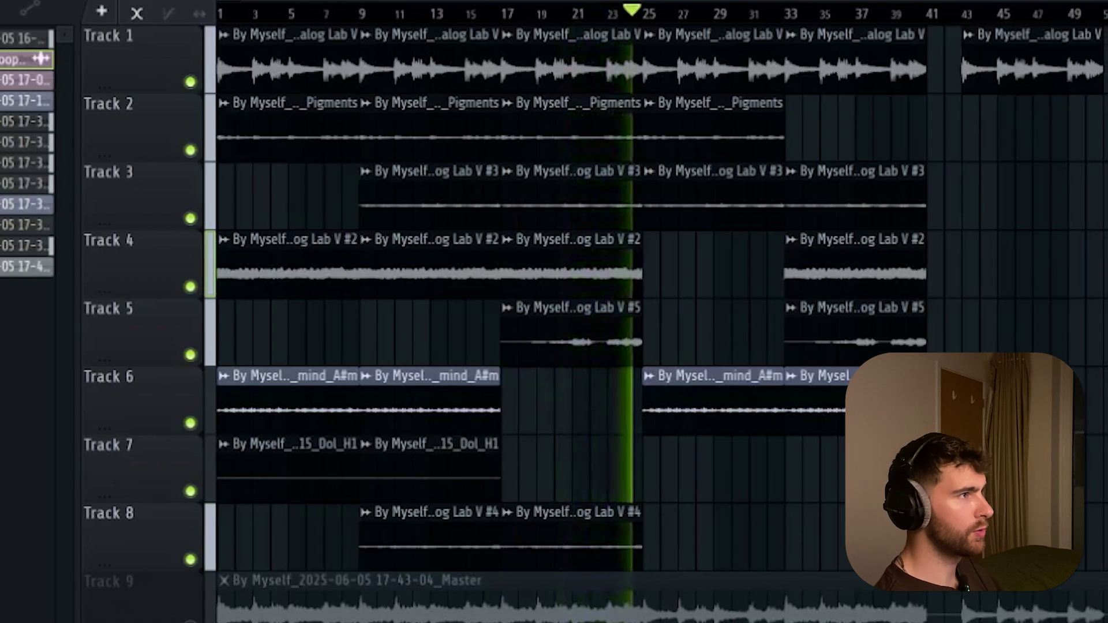
{"action": "key", "text": "space"}
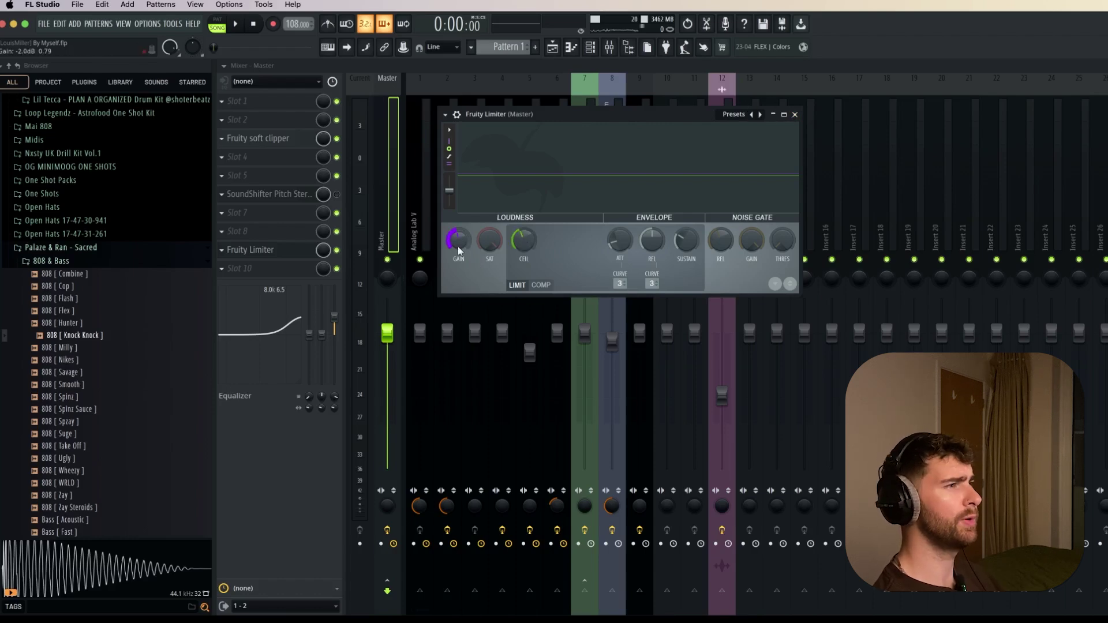
{"action": "left_click", "coordinate": [796, 115]}
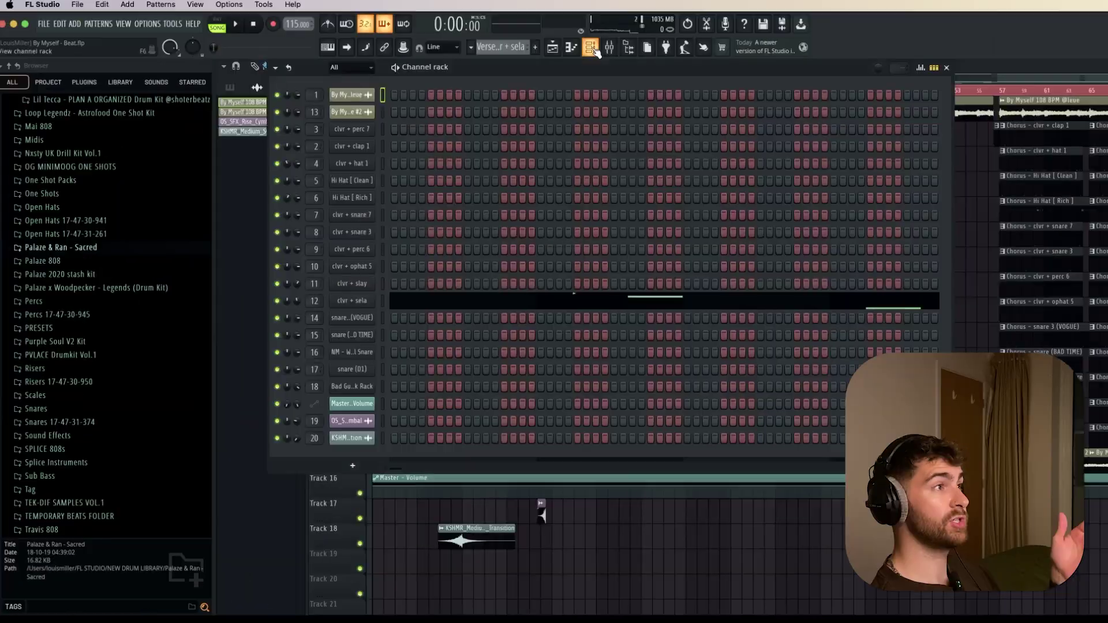
- Inspect the chorus snare (BAD TIME) note pattern and the ValhallaVintageVerb effect on the snare 3 (VOGUE) mixer track
{"action": "left_click", "coordinate": [594, 50]}
{"action": "left_click", "coordinate": [595, 50]}
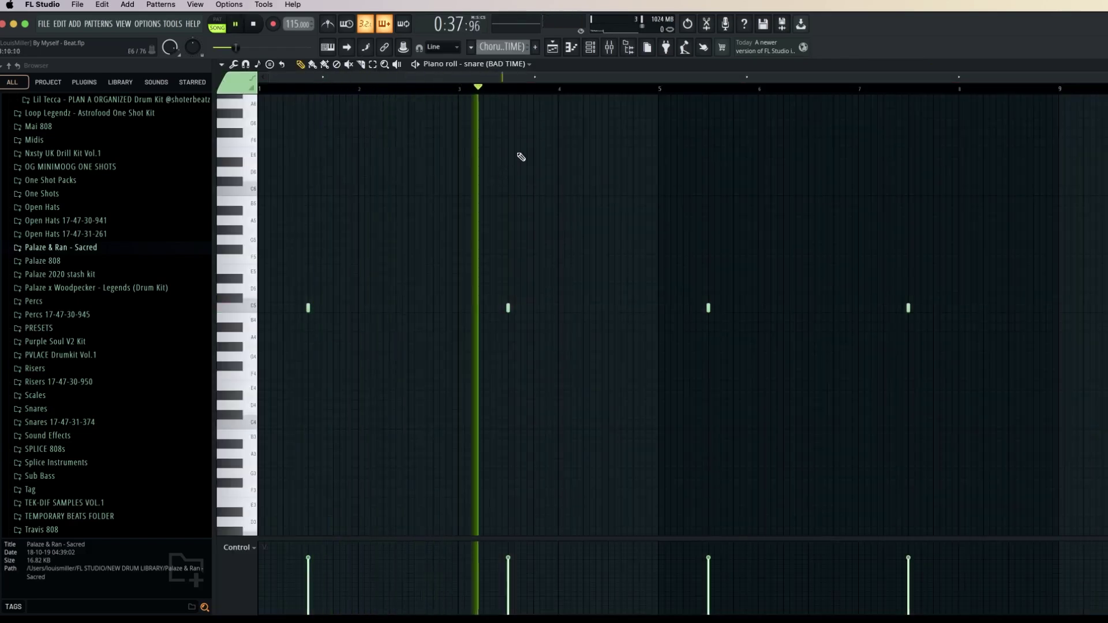
{"action": "left_click", "coordinate": [609, 50]}
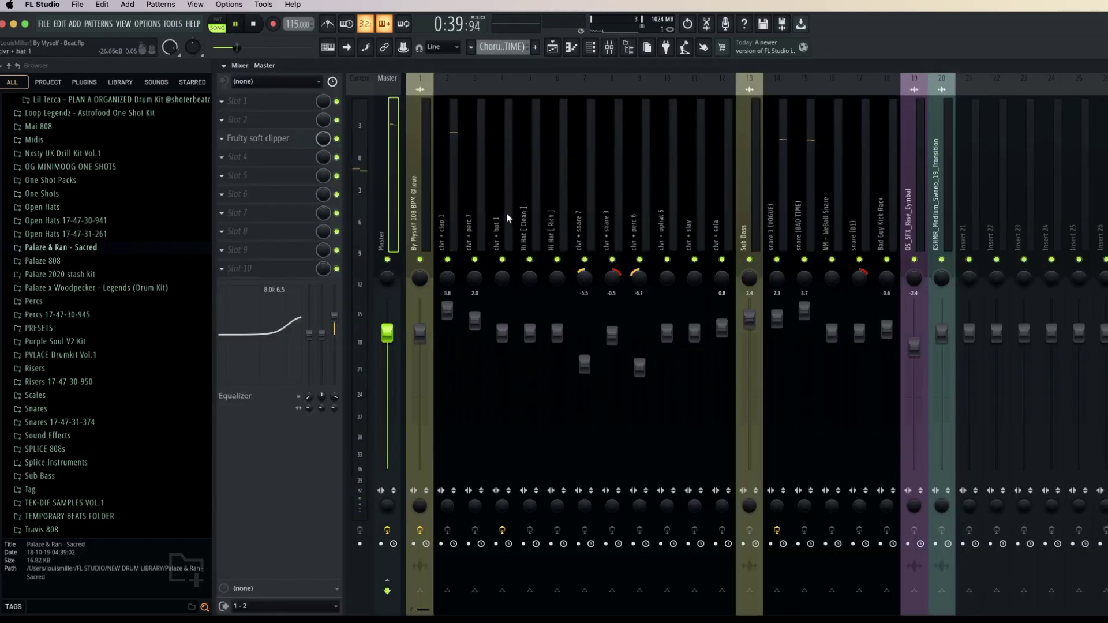
{"action": "left_click", "coordinate": [766, 195]}
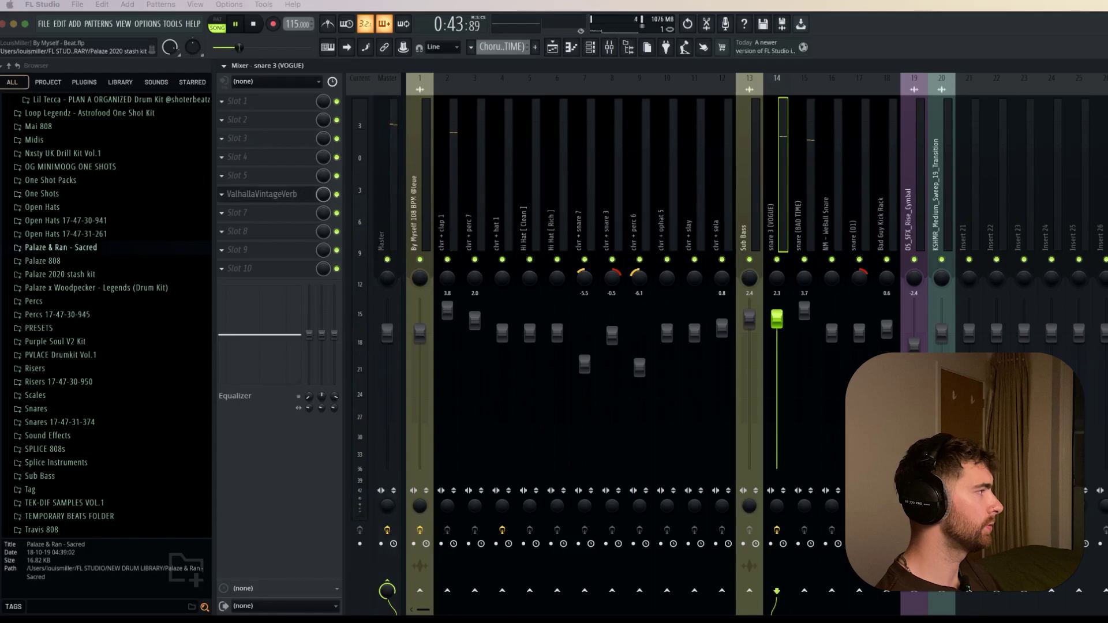
{"action": "left_click", "coordinate": [261, 194]}
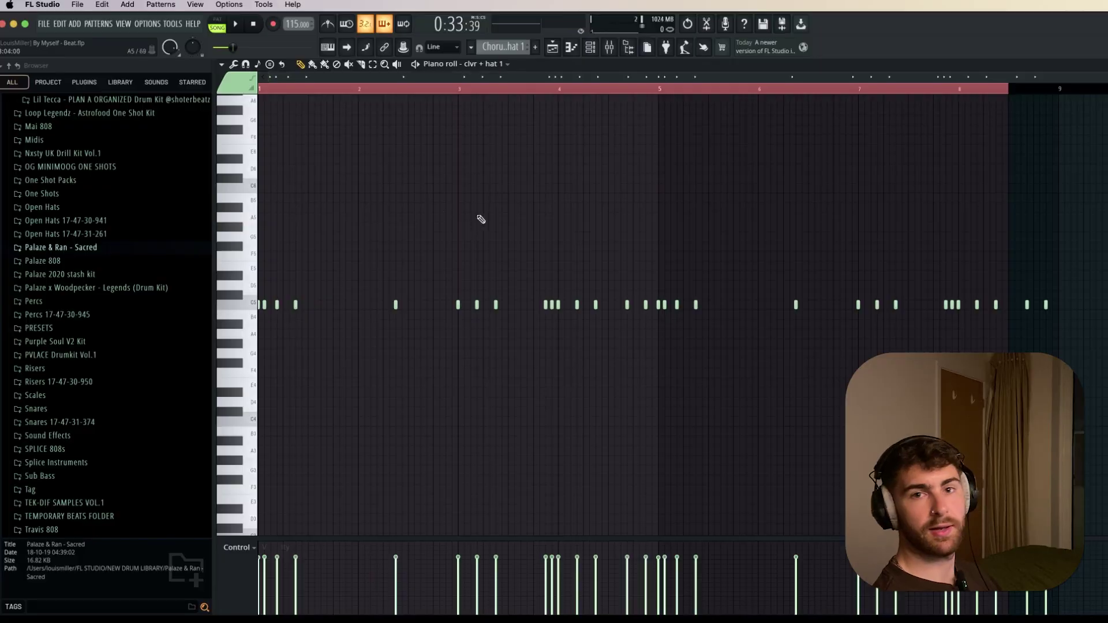
- Play the chorus clvr + hat 1 pattern and check its channel rack steps and the mixer
{"action": "key", "text": "space"}
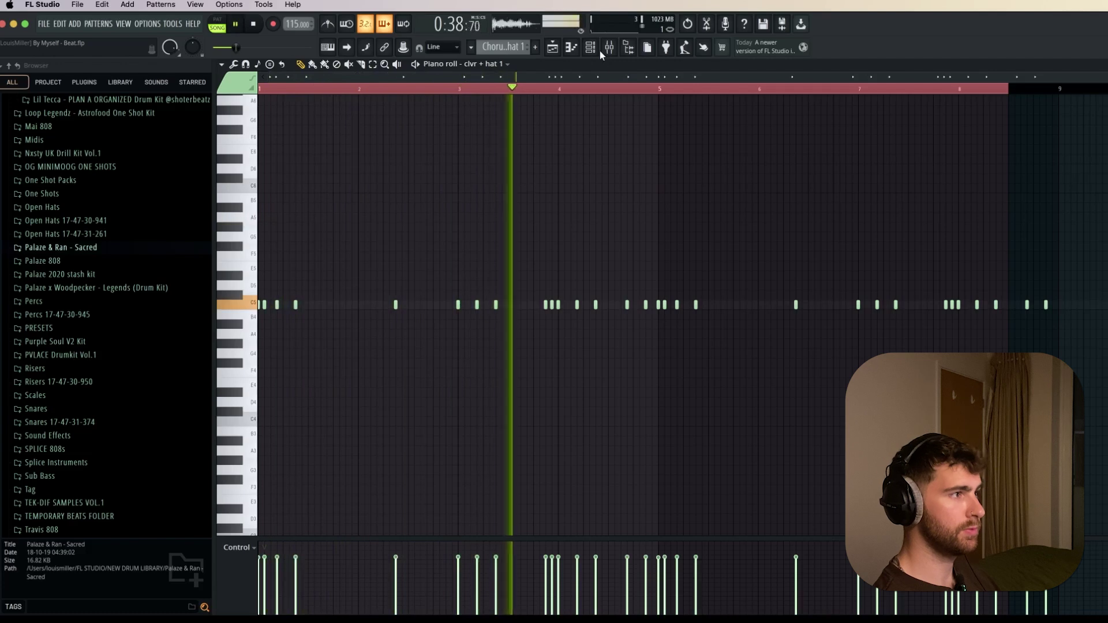
{"action": "key", "text": "F6"}
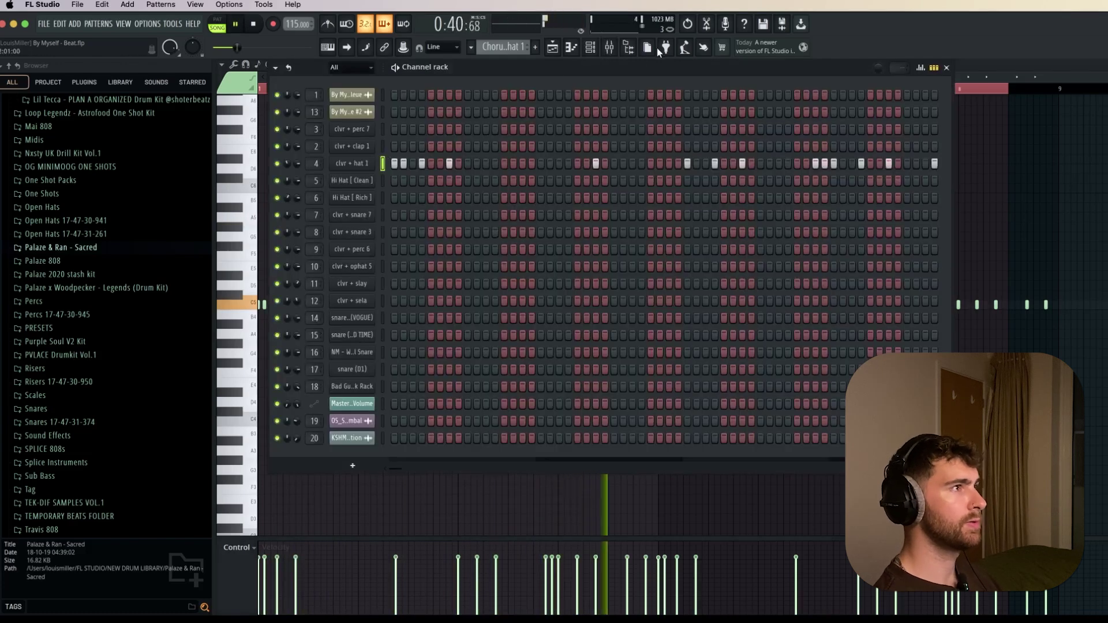
{"action": "left_click", "coordinate": [628, 48]}
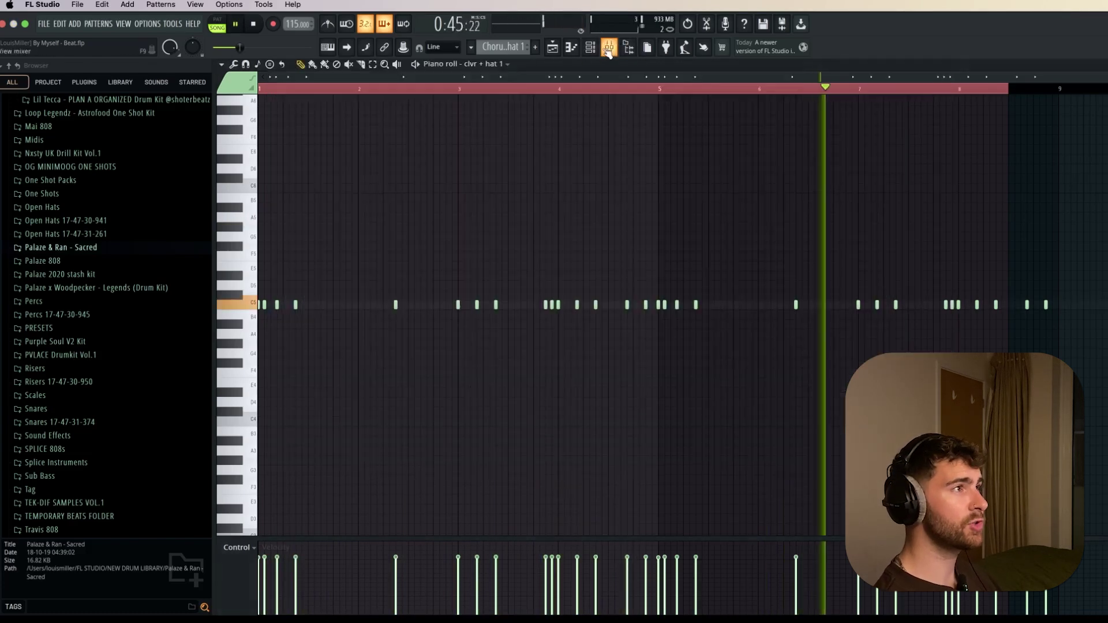
{"action": "left_click", "coordinate": [609, 49]}
{"action": "left_click", "coordinate": [289, 158]}
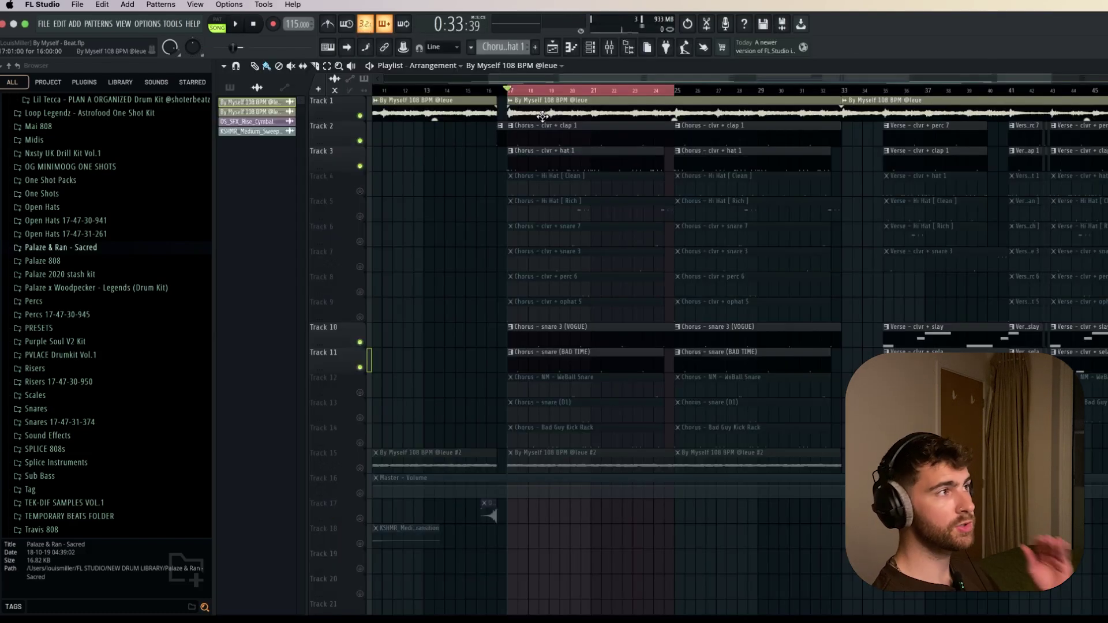
- Check the Track 1 melody loop's audio clip settings and play the chorus section with its active drum layers
{"action": "double_click", "coordinate": [542, 114]}
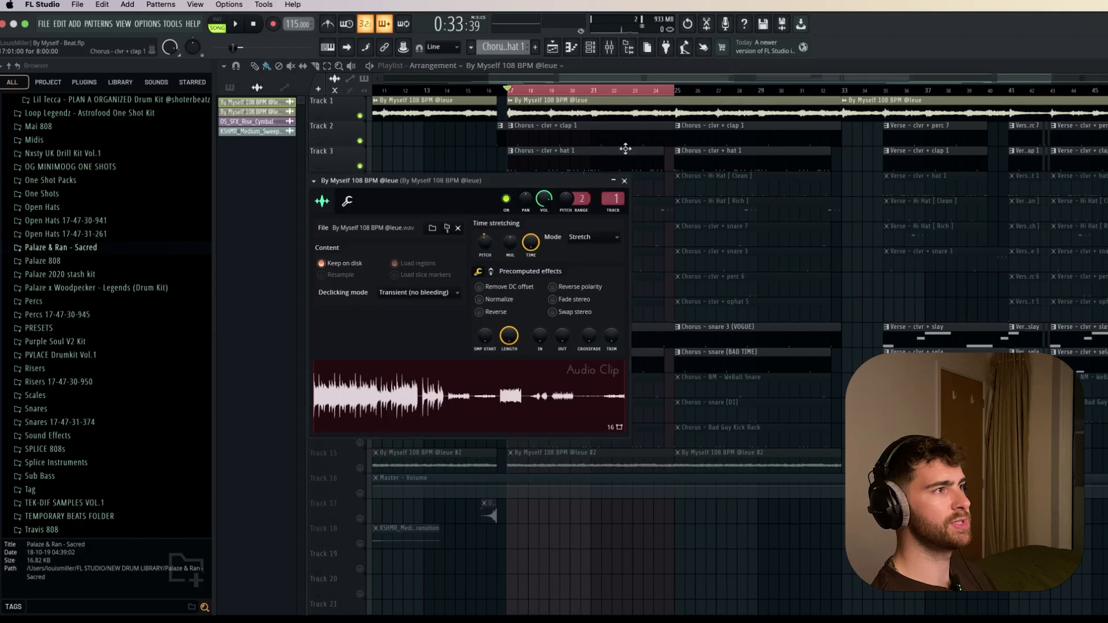
{"action": "left_click", "coordinate": [624, 180]}
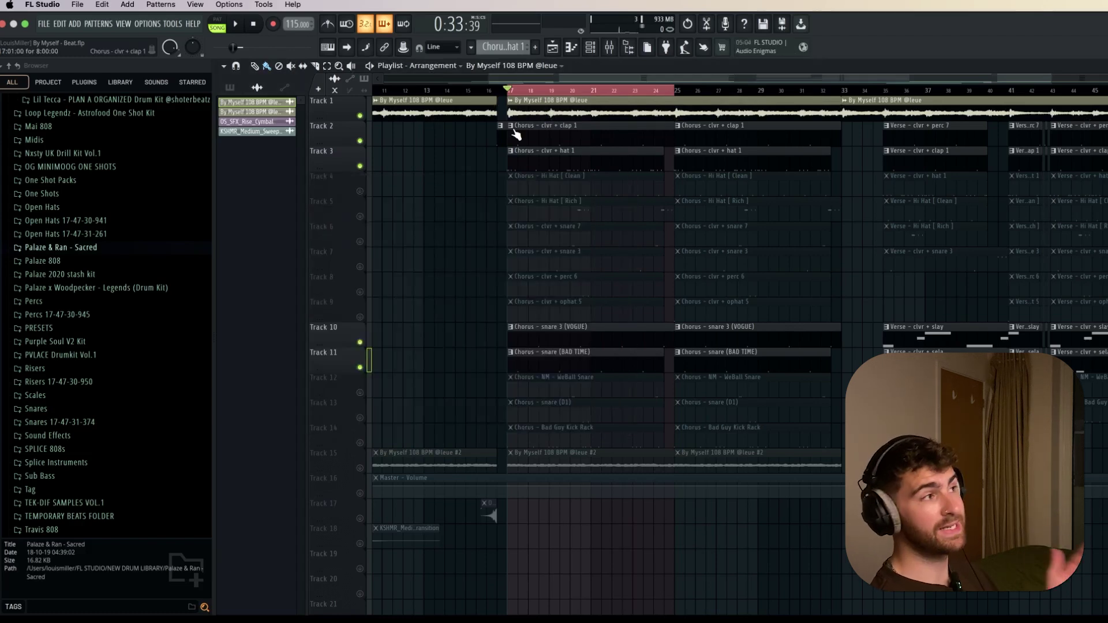
{"action": "key", "text": "space"}
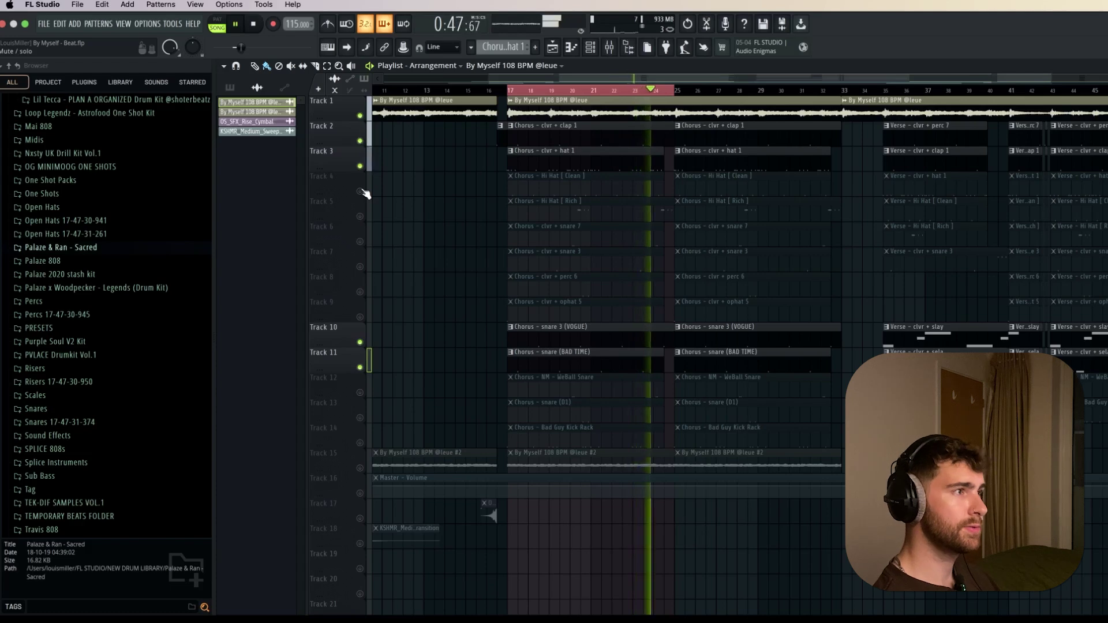
{"action": "key", "text": "space"}
{"action": "key", "text": "space"}
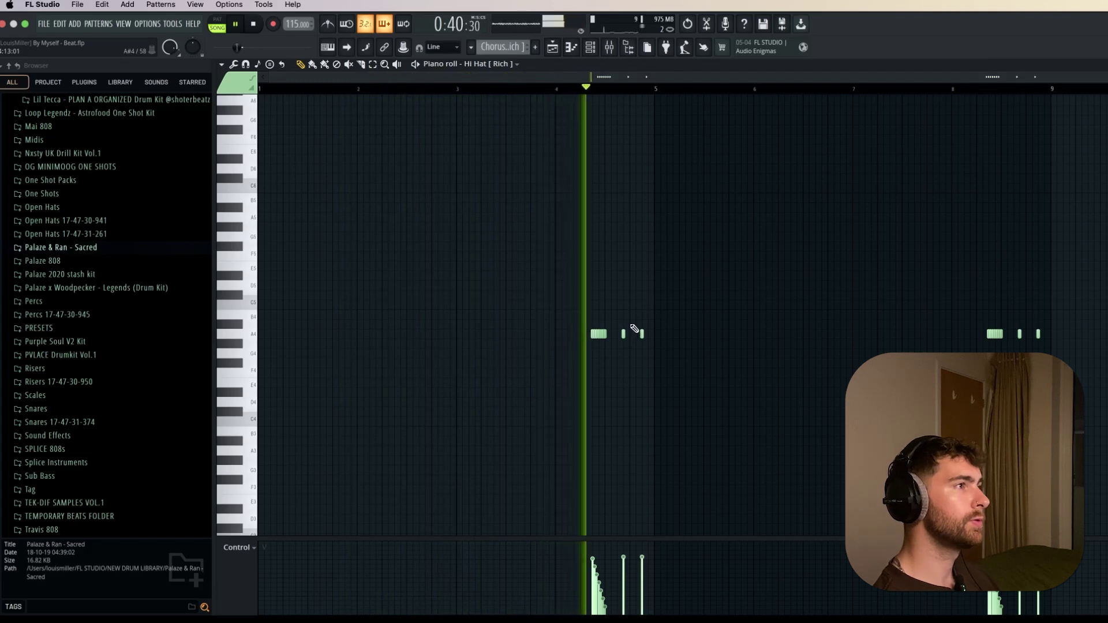
- Examine the chorus Hi Hat [ Rich ] steps in the channel rack and the clvr + snare 7 notes in the piano roll
{"action": "left_click", "coordinate": [590, 48]}
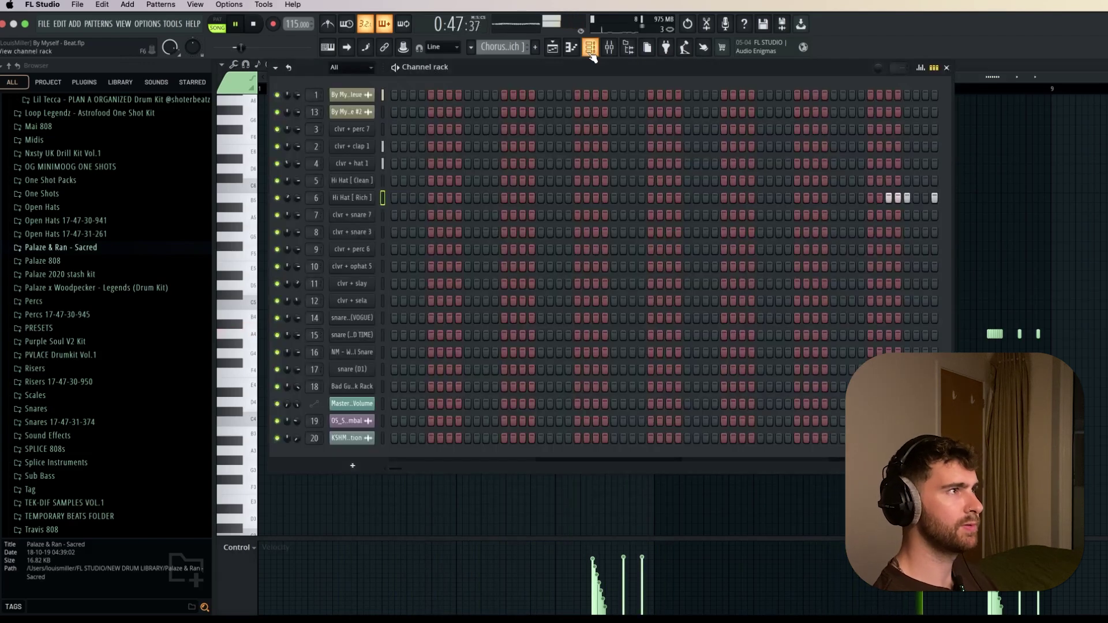
{"action": "left_click", "coordinate": [590, 49]}
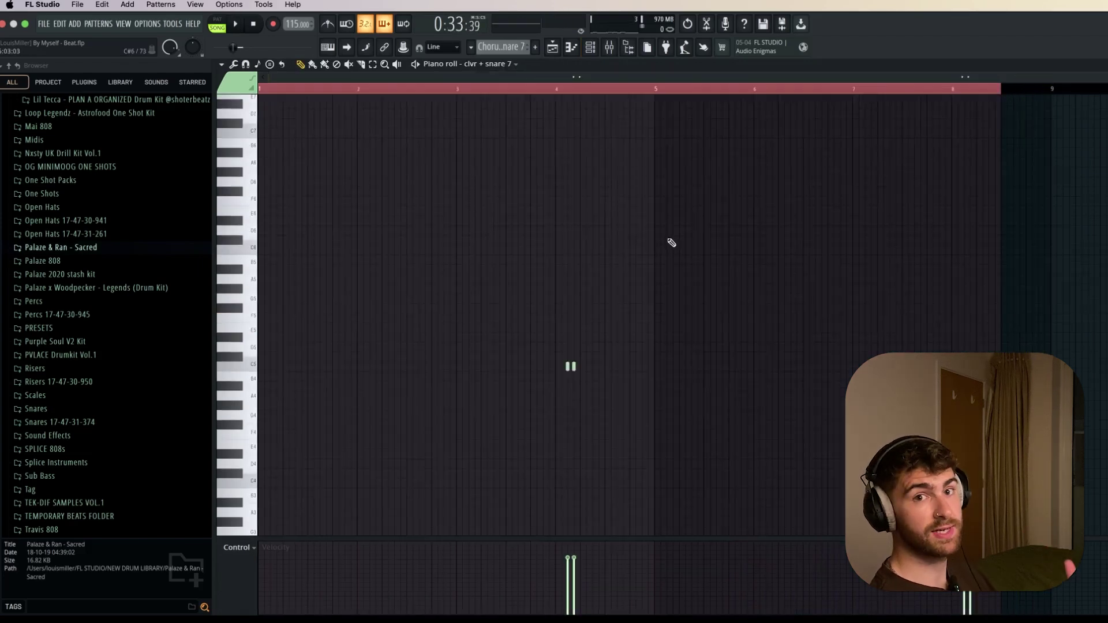
{"action": "key", "text": "space"}
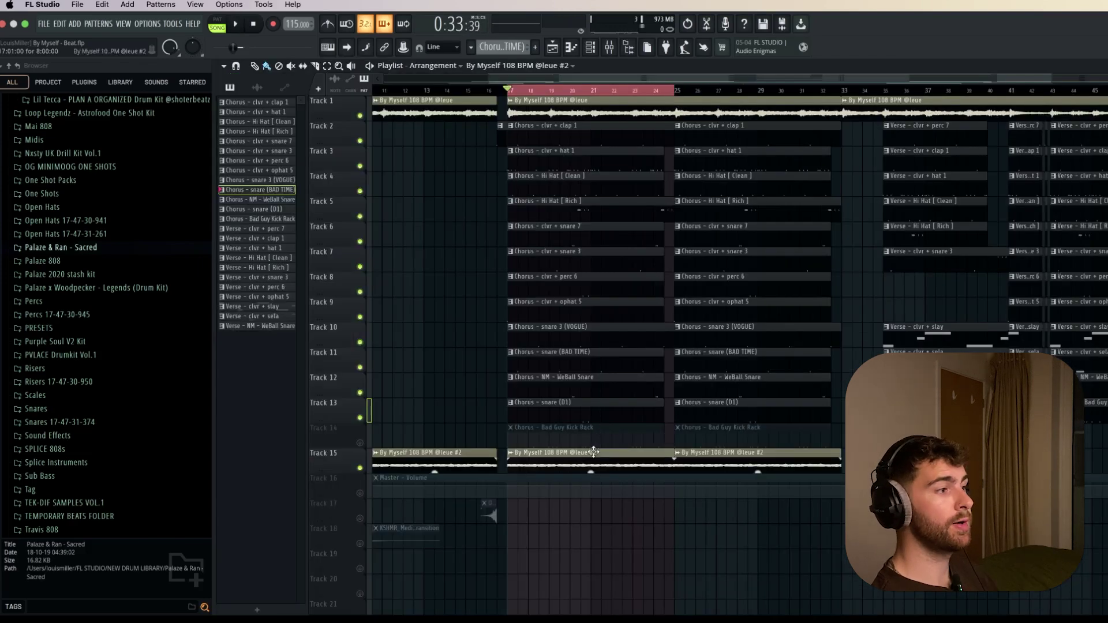
- Check the audio clip settings of the duplicate sub bass loop on Track 15 and play the chorus with it
{"action": "double_click", "coordinate": [594, 452]}
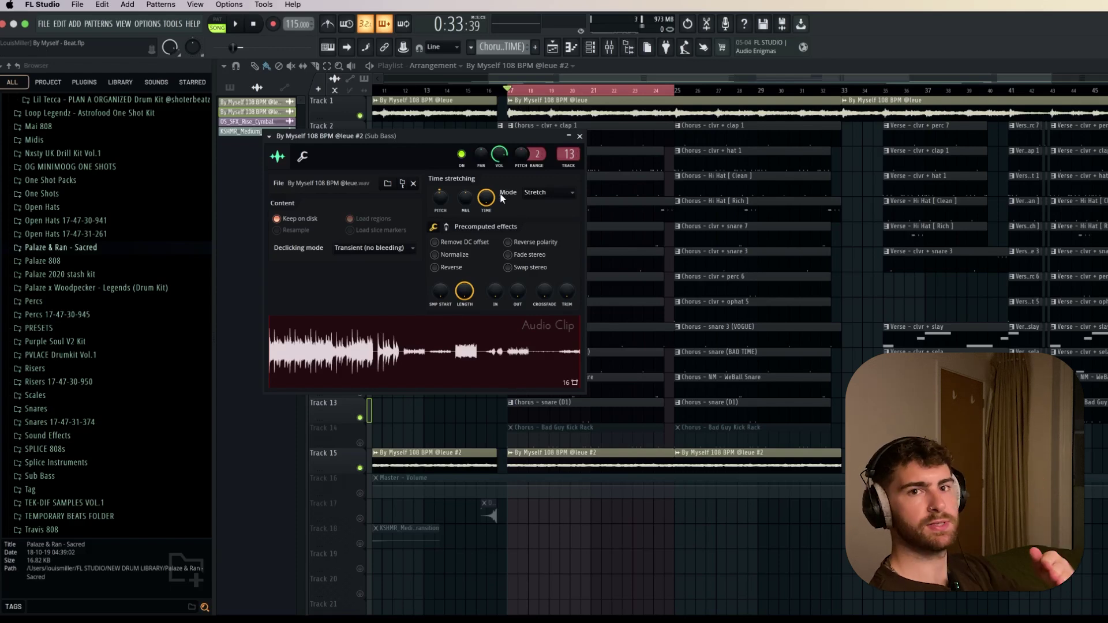
{"action": "left_click", "coordinate": [579, 136]}
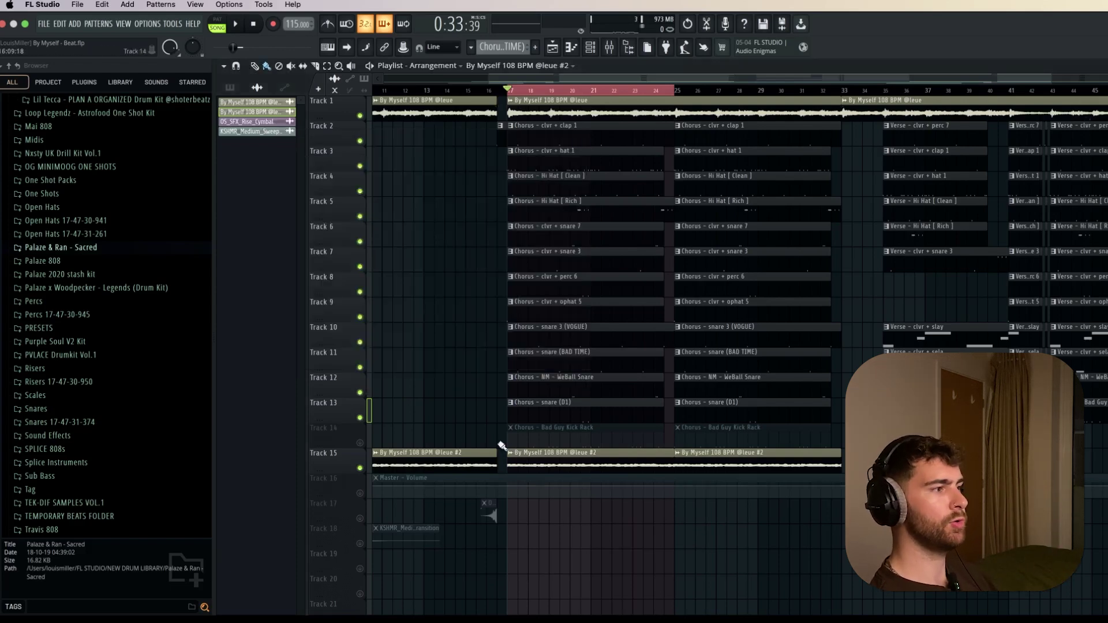
{"action": "key", "text": "space"}
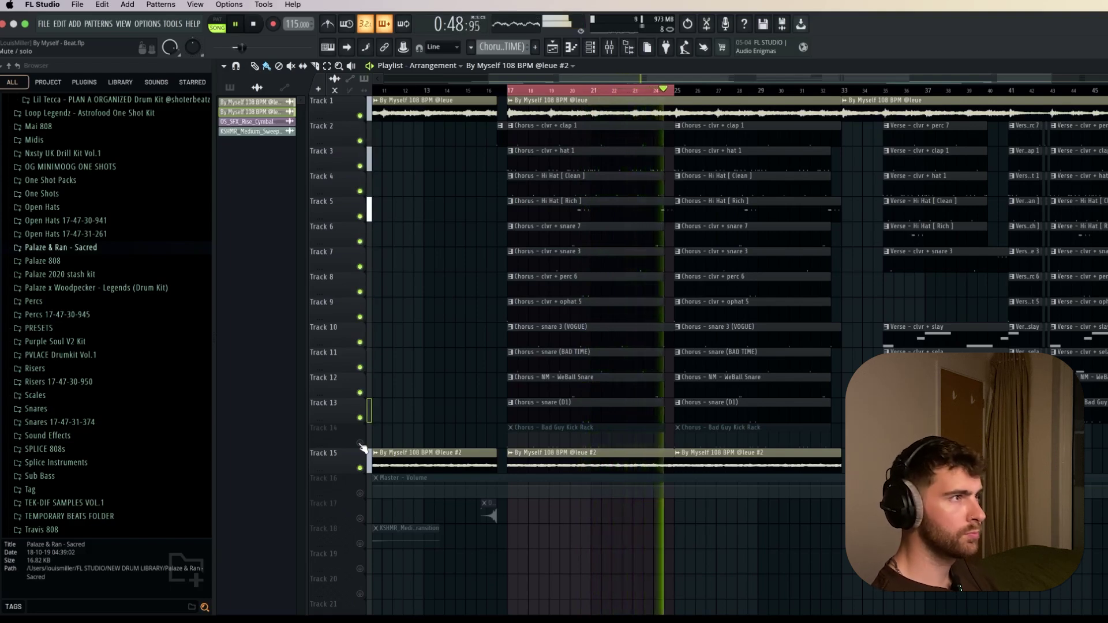
{"action": "key", "text": "space"}
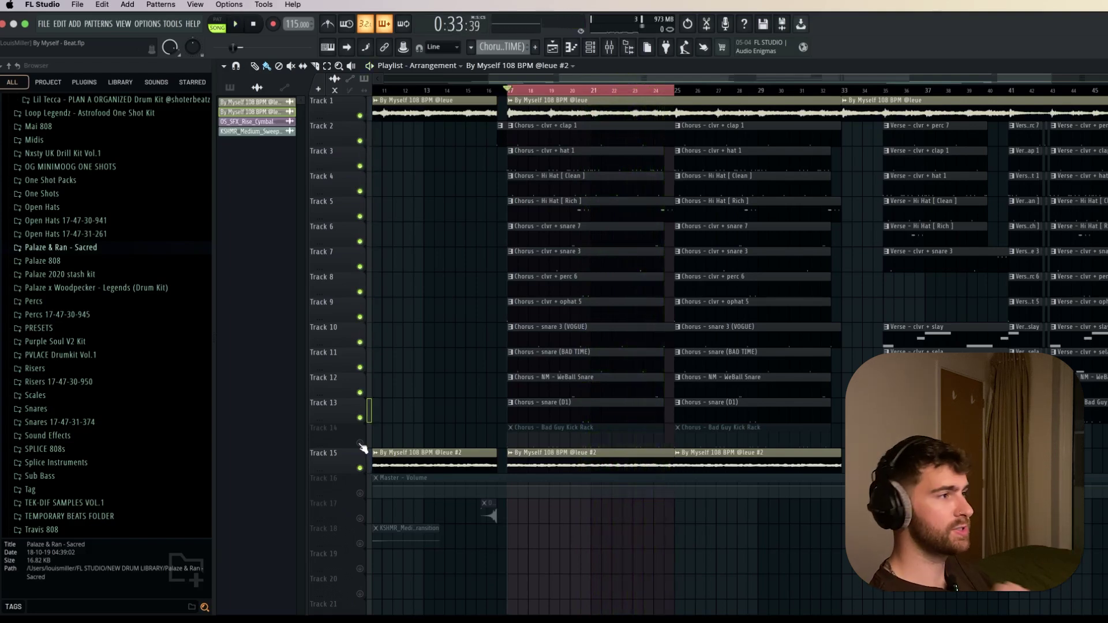
- Inspect the chorus Bad Guy Kick Rack pattern and play it with the other chorus layers
{"action": "double_click", "coordinate": [542, 433]}
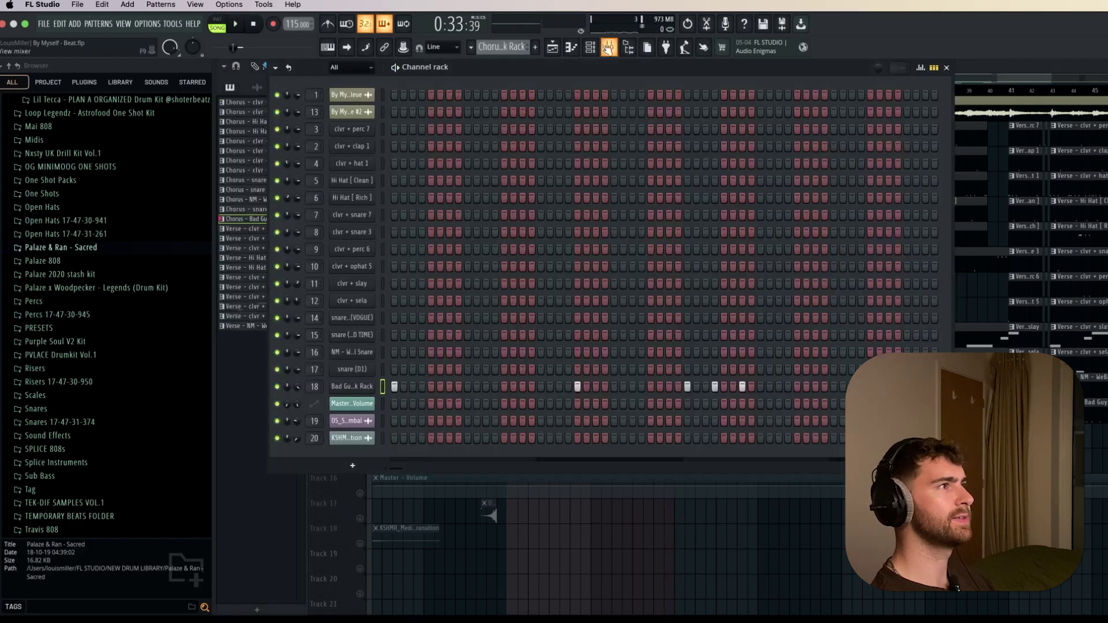
{"action": "key", "text": "F7"}
{"action": "key", "text": "space"}
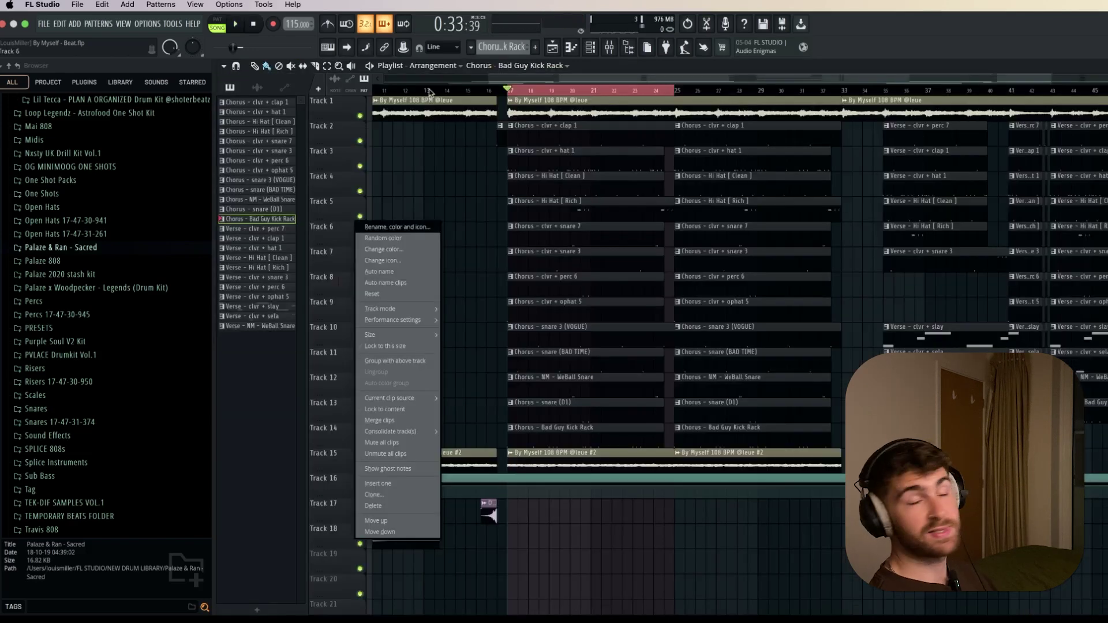
{"action": "left_click", "coordinate": [449, 164]}
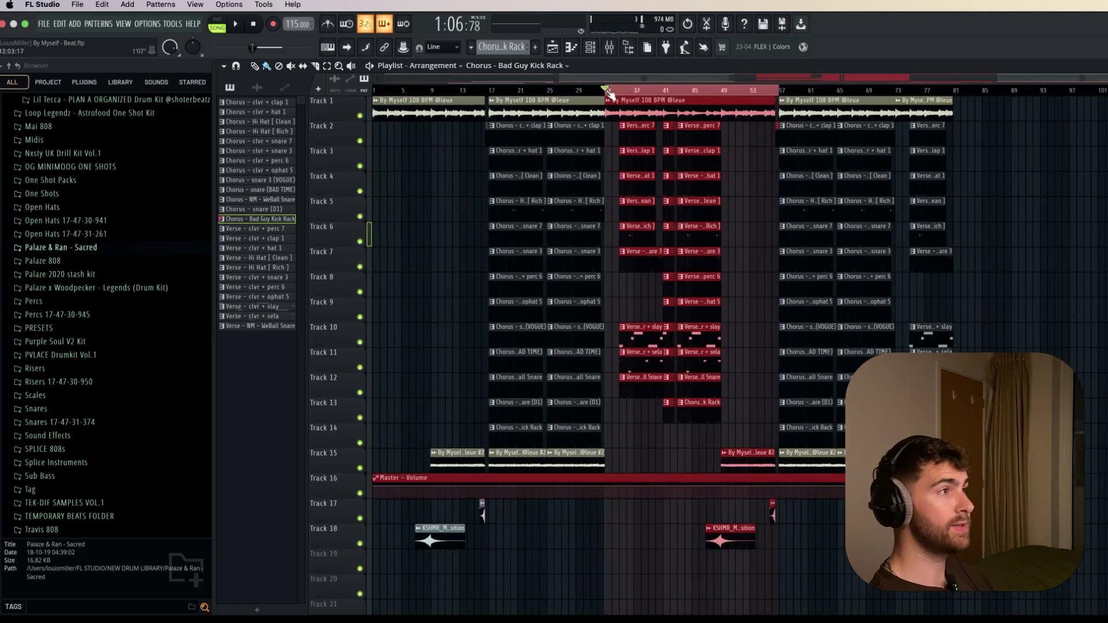
- Play the verse section of the playlist and examine the clvr + slay and clvr + sela note patterns in the piano roll
{"action": "scroll", "coordinate": [674, 194], "scroll_direction": "up", "scroll_amount": 2}
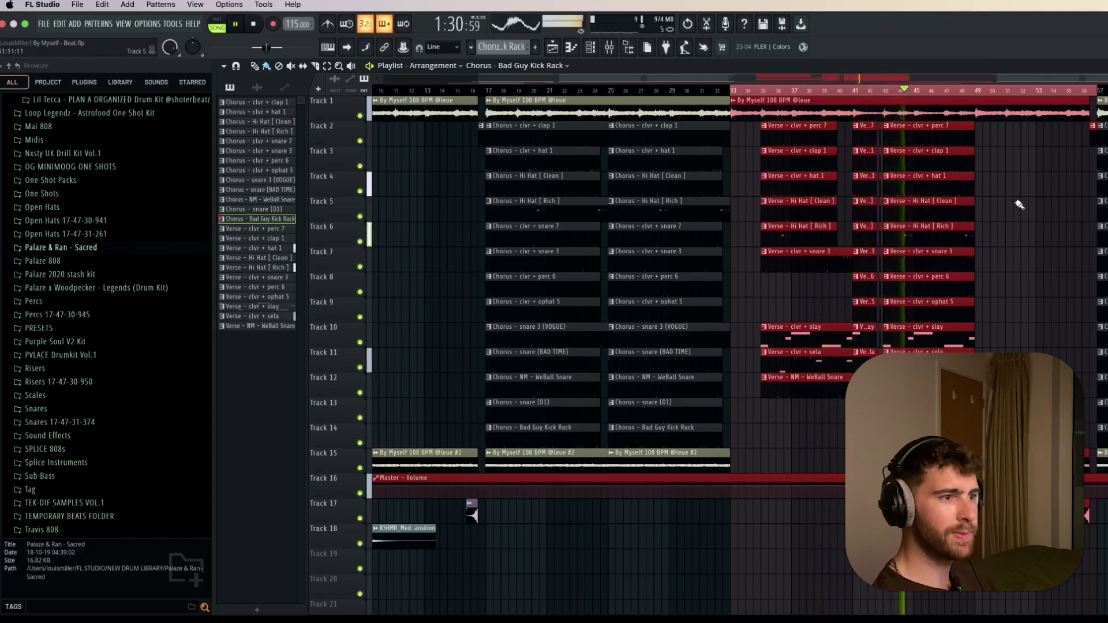
{"action": "left_click_drag", "start_coordinate": [1017, 206], "coordinate": [697, 208]}
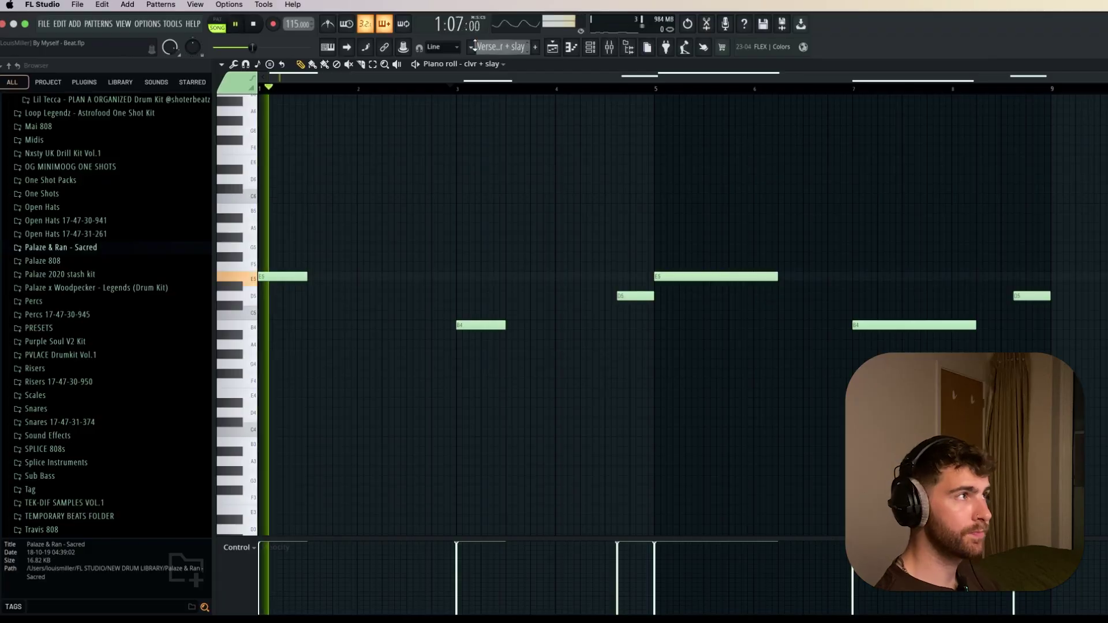
{"action": "left_click", "coordinate": [478, 47]}
{"action": "left_click", "coordinate": [491, 307]}
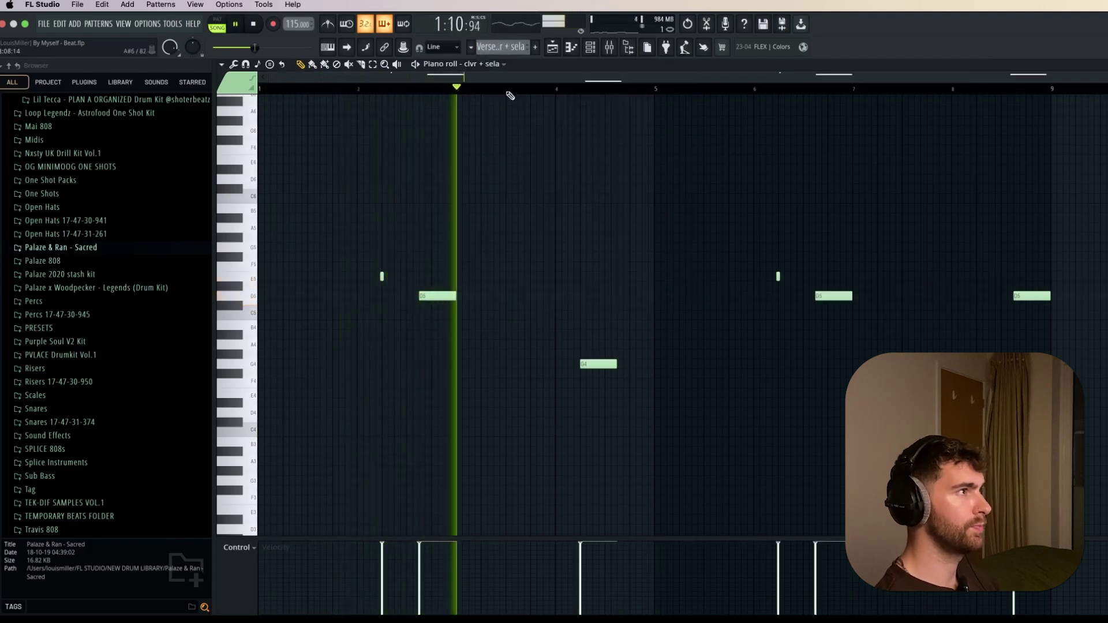
{"action": "left_click", "coordinate": [492, 64]}
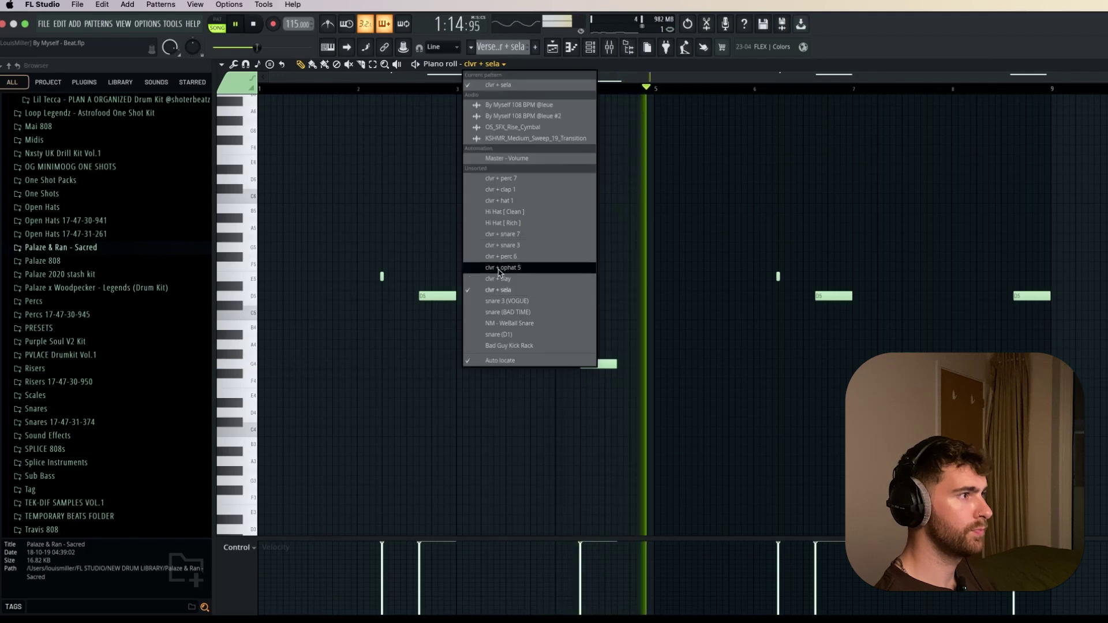
{"action": "left_click", "coordinate": [509, 280]}
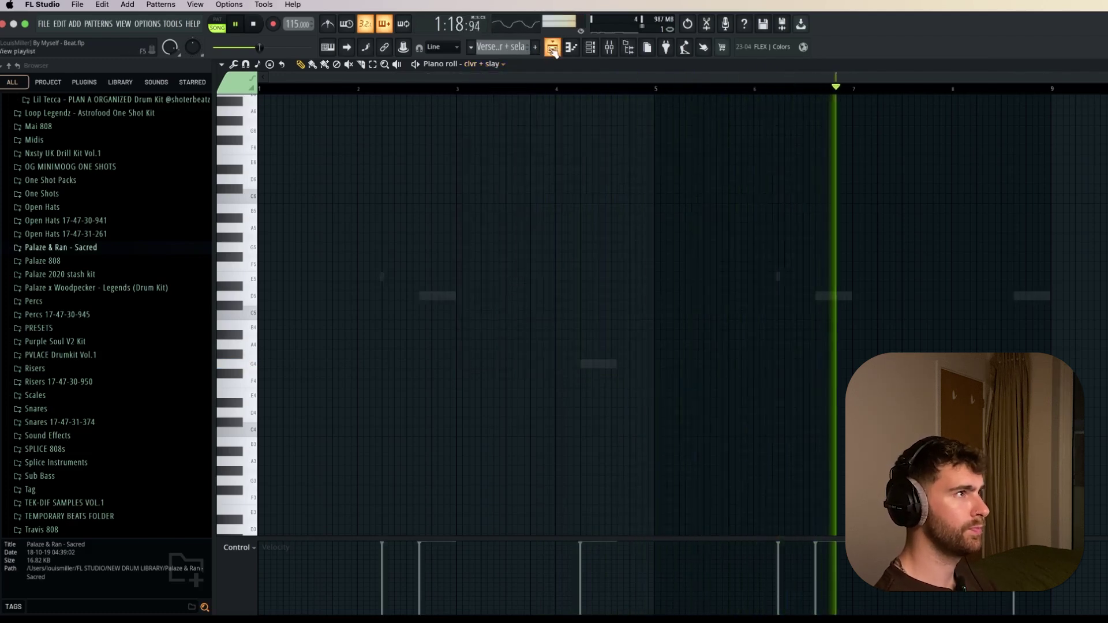
{"action": "key", "text": "F5"}
- Examine the volume envelope and root note settings of the clvr + slay sampler channel
{"action": "left_click_drag", "start_coordinate": [810, 320], "coordinate": [737, 325]}
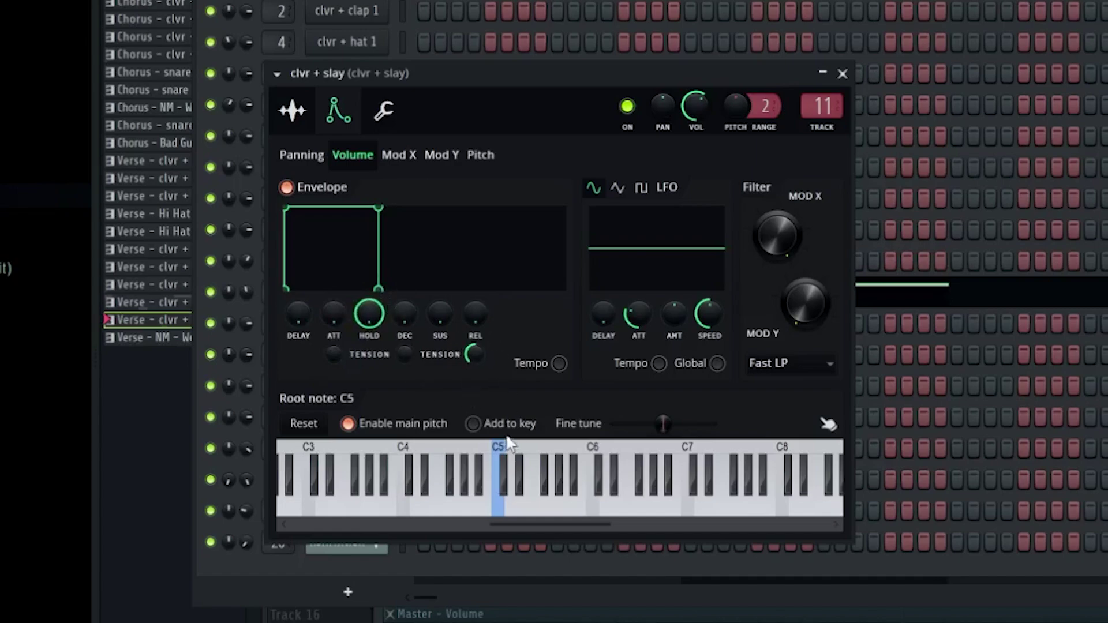
{"action": "left_click", "coordinate": [837, 74]}
{"action": "right_click", "coordinate": [372, 283]}
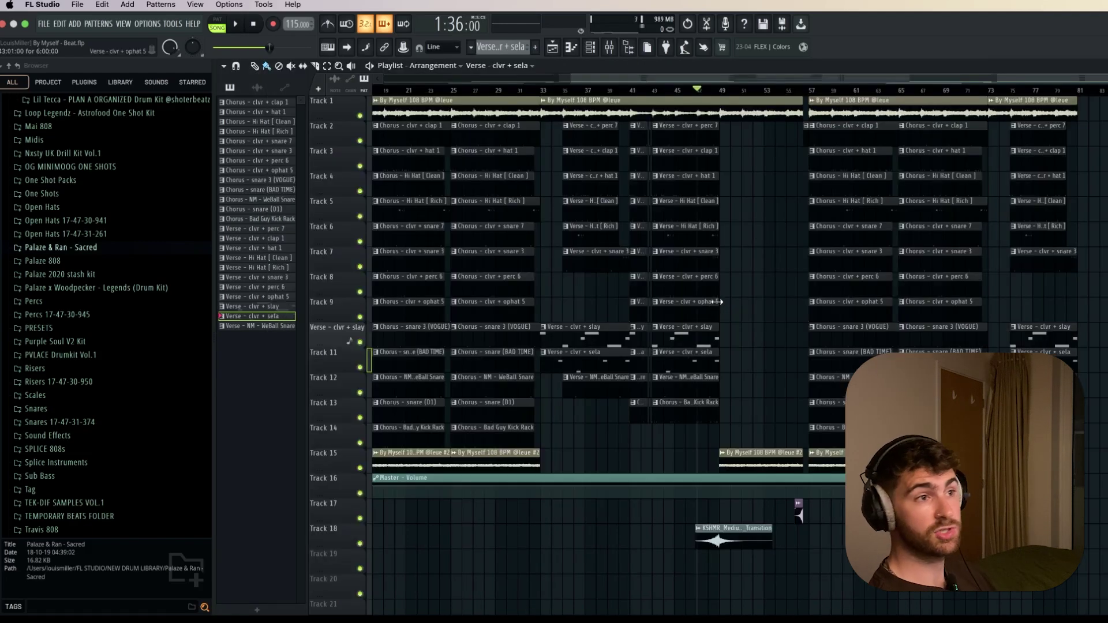
- Review the verse clips and transition effects in the playlist and play through into the second chorus
{"action": "scroll", "coordinate": [734, 546], "scroll_direction": "up", "scroll_amount": 4}
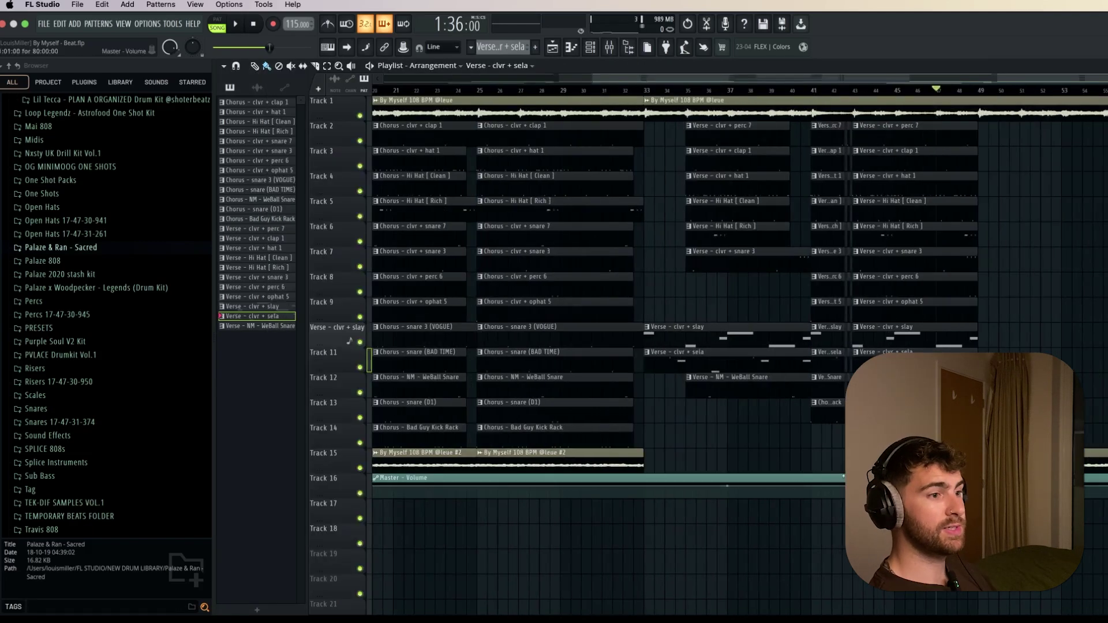
{"action": "scroll", "coordinate": [750, 440], "scroll_direction": "right", "scroll_amount": 2}
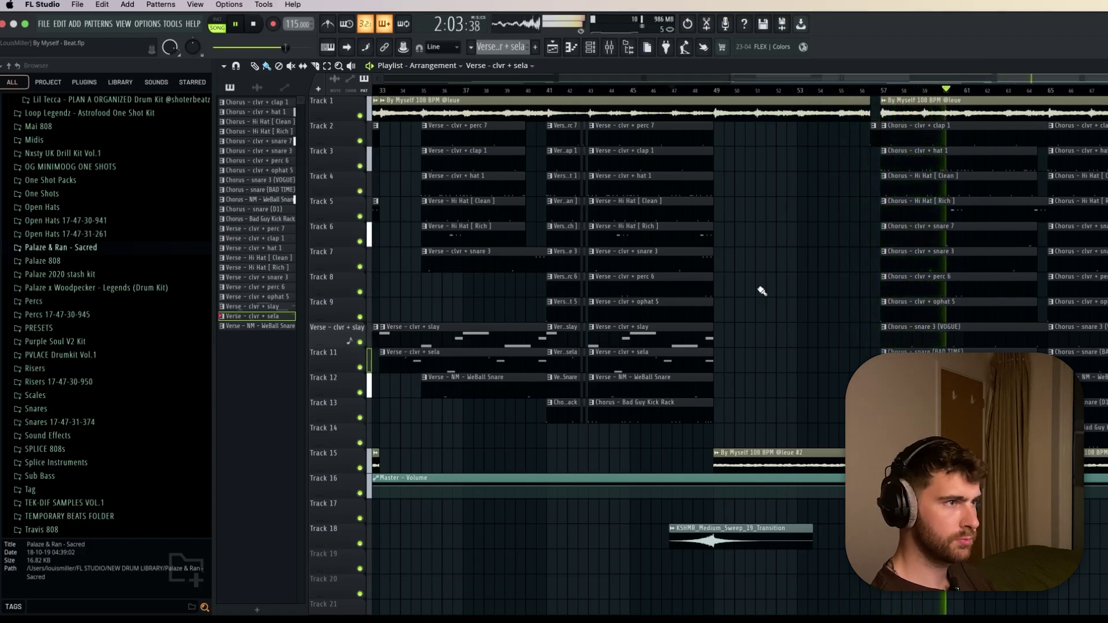
{"action": "scroll", "coordinate": [761, 290], "scroll_direction": "down", "scroll_amount": 3}
{"action": "key", "text": "space"}
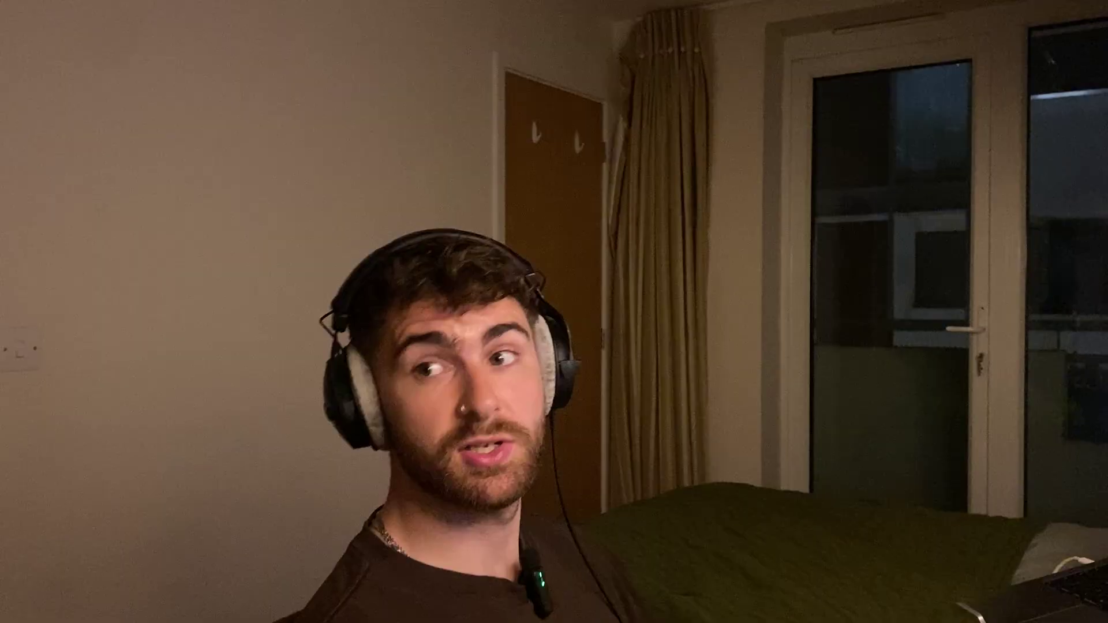